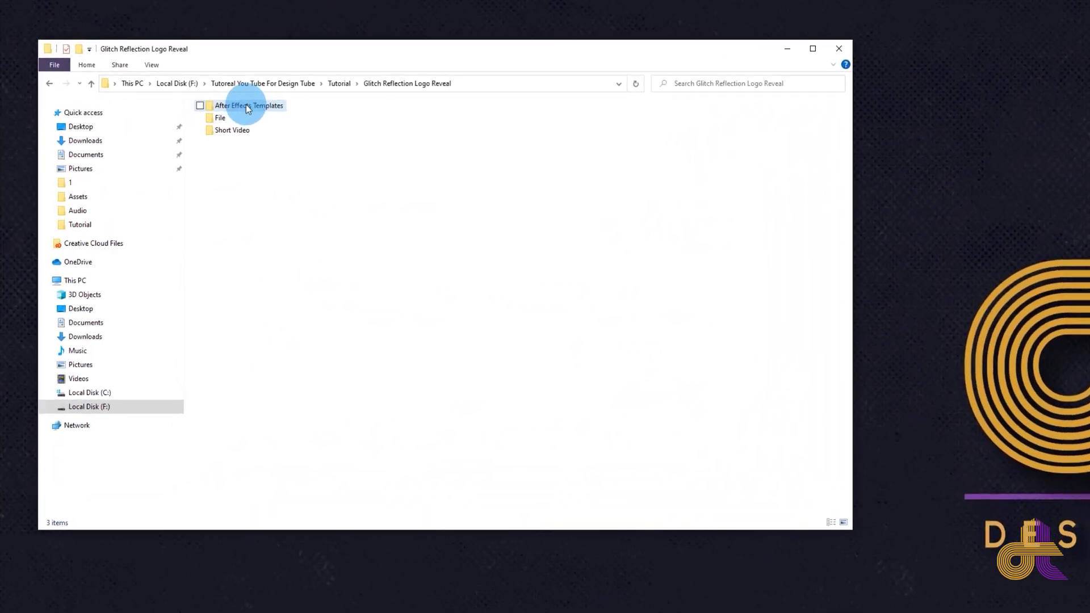
pyautogui.click(216, 120)
pyautogui.click(250, 114)
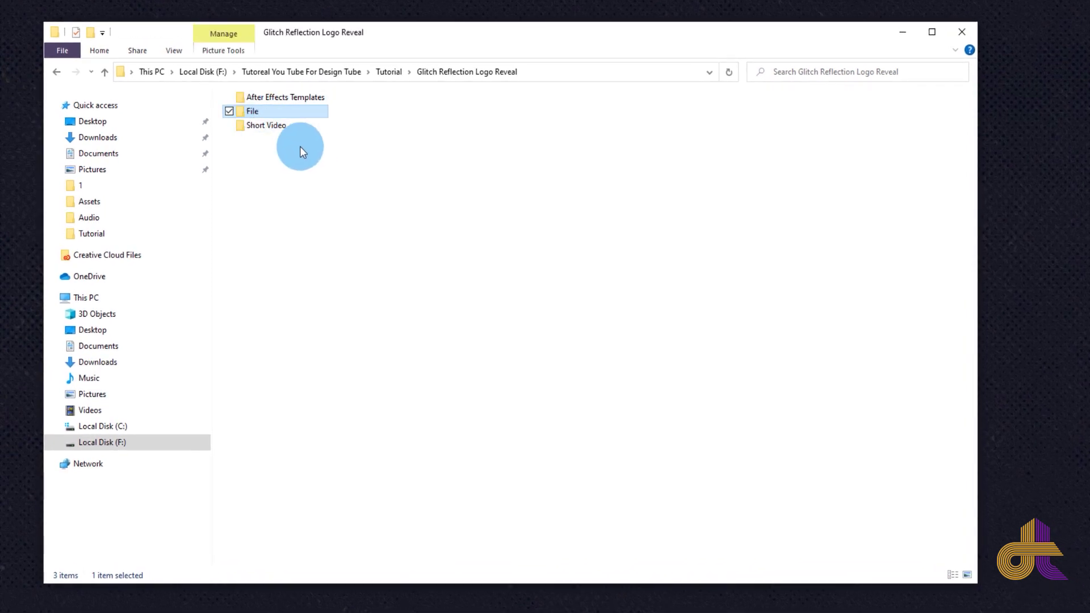
pyautogui.click(272, 126)
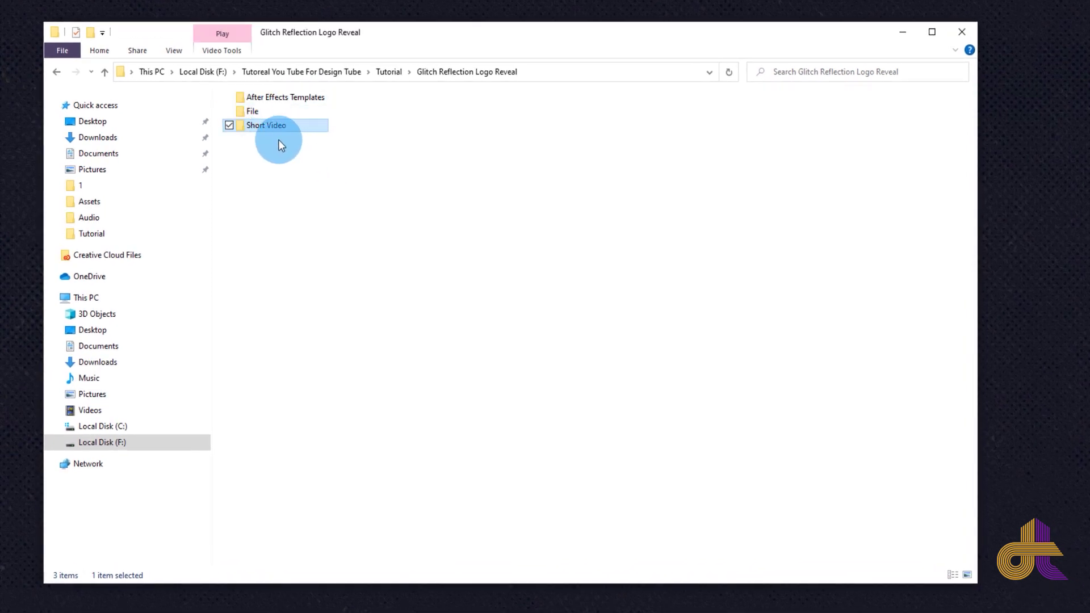
pyautogui.click(478, 213)
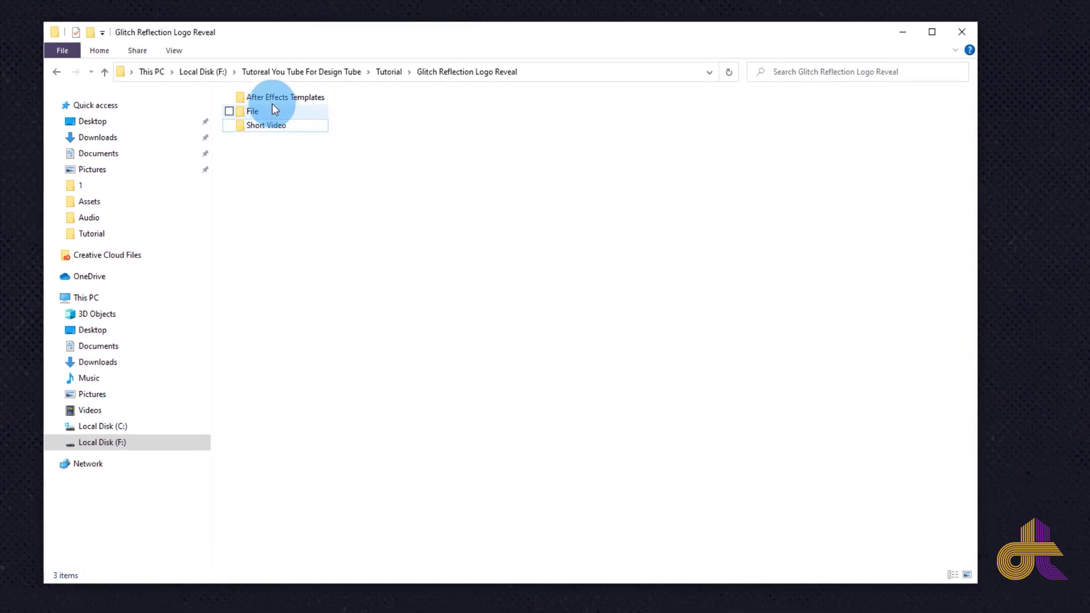
pyautogui.doubleClick(256, 112)
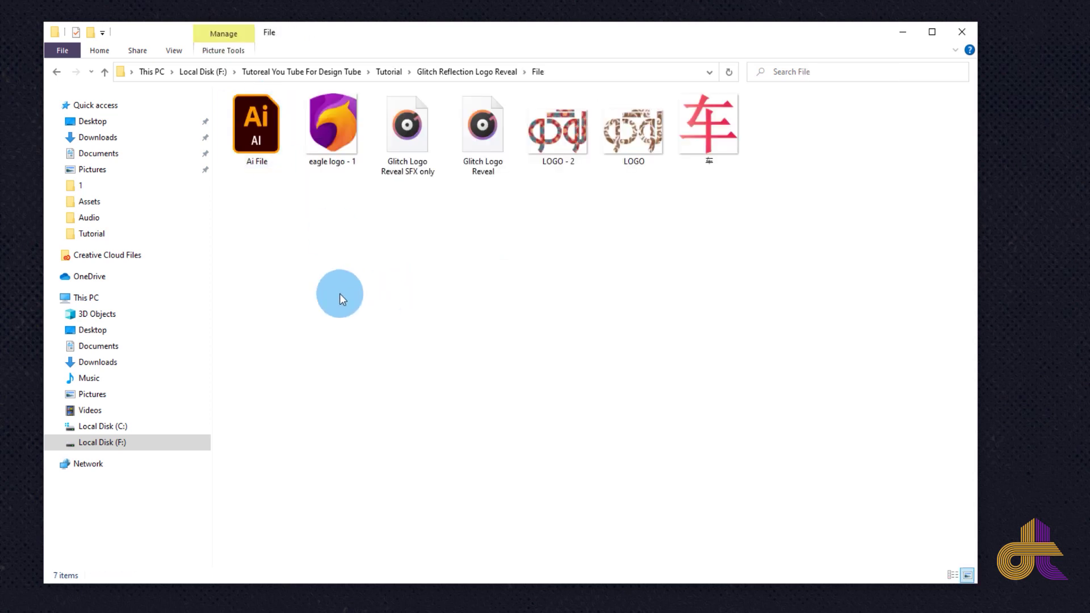
pyautogui.moveTo(241, 206); pyautogui.dragTo(727, 145)
pyautogui.moveTo(389, 205); pyautogui.dragTo(479, 149)
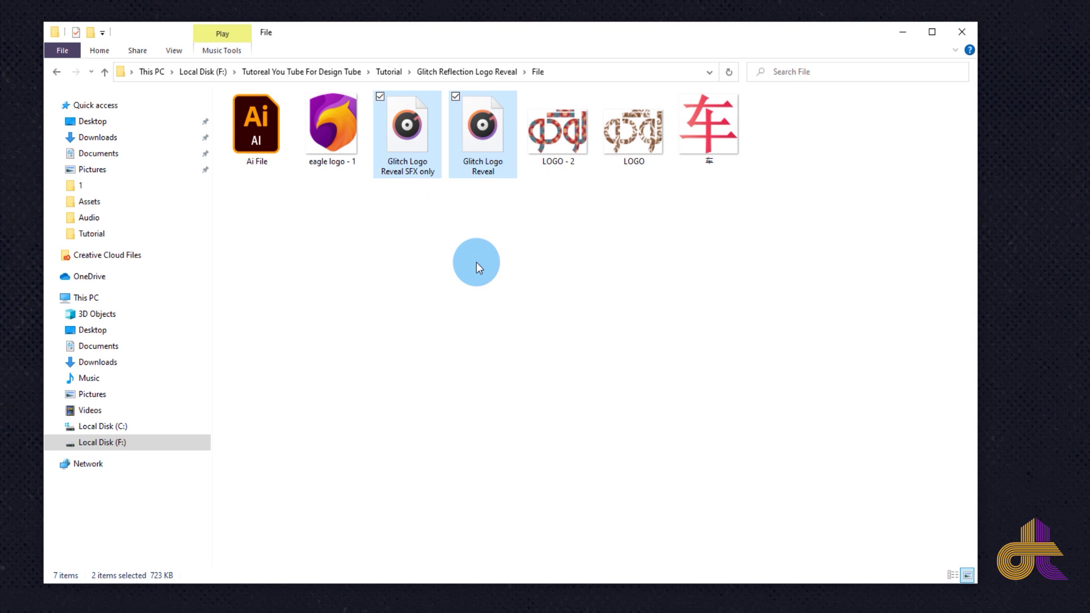
pyautogui.moveTo(548, 199); pyautogui.dragTo(745, 132)
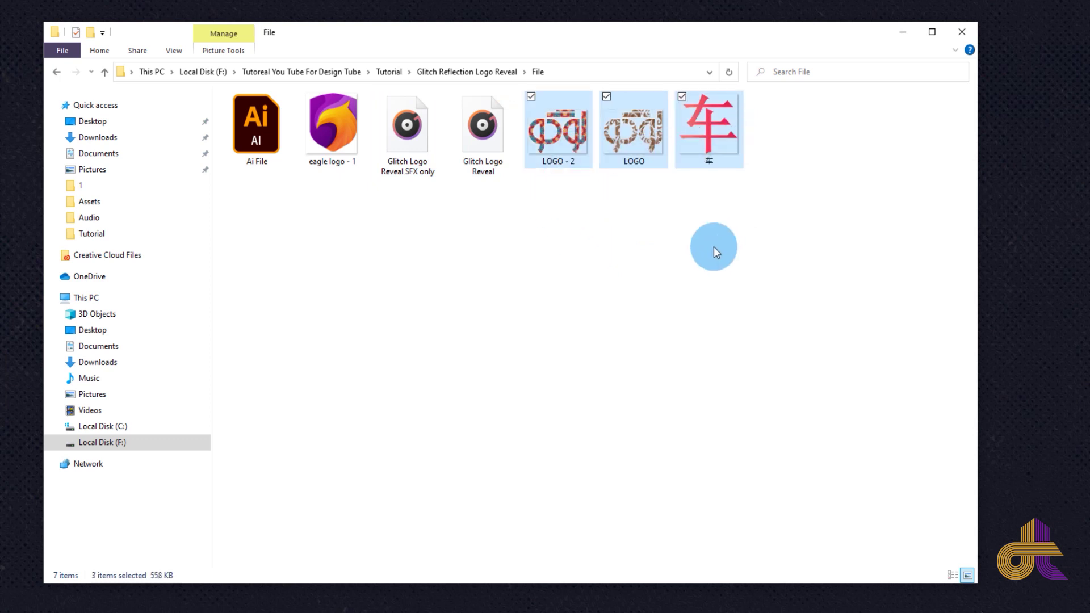
pyautogui.click(269, 135)
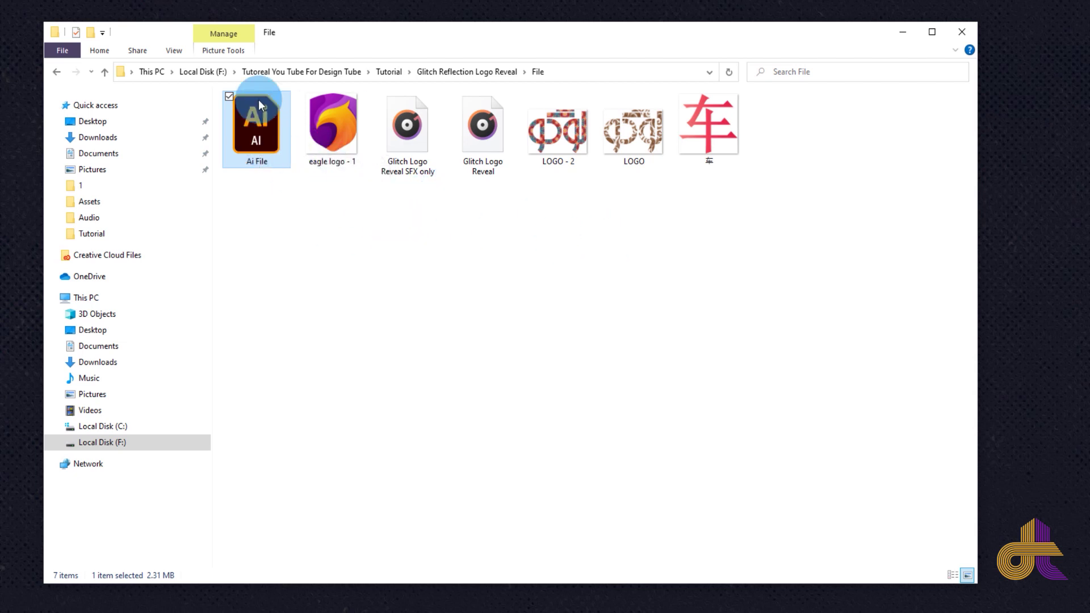
pyautogui.moveTo(535, 197); pyautogui.dragTo(742, 142)
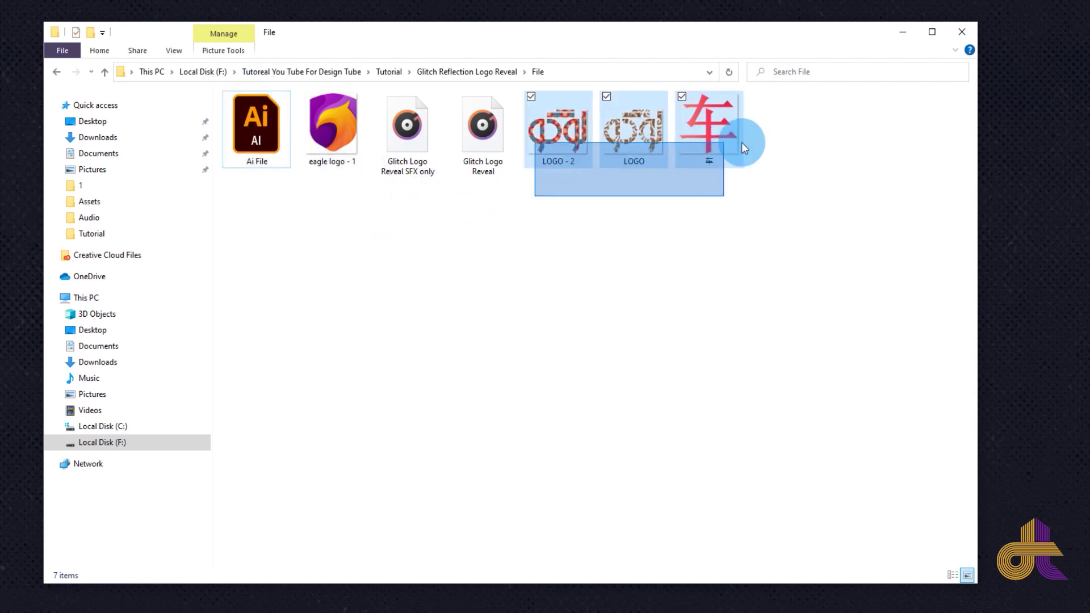
pyautogui.click(663, 283)
pyautogui.click(332, 159)
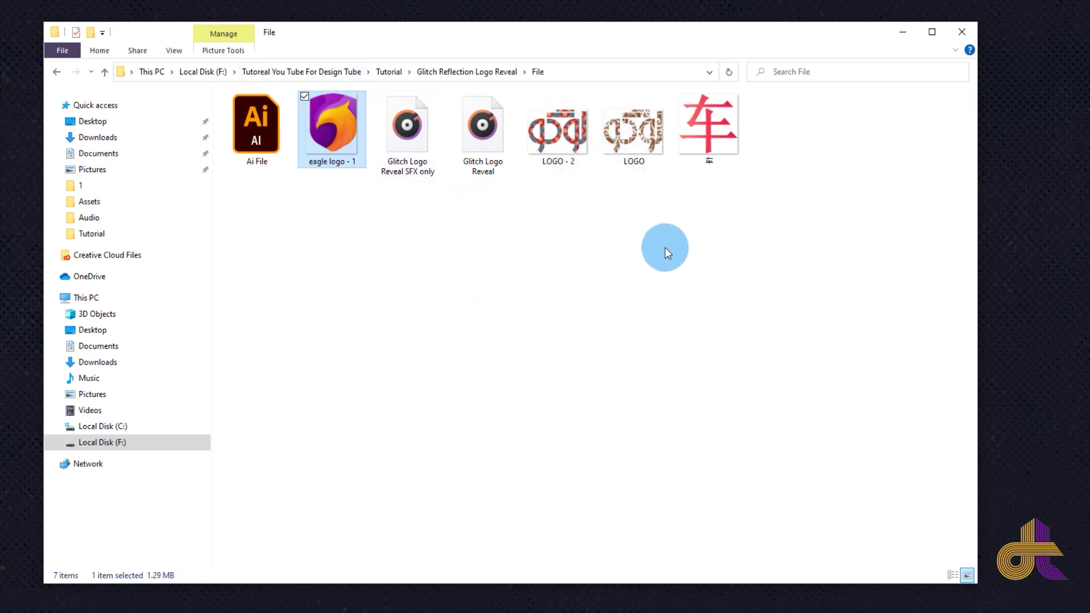
pyautogui.click(496, 343)
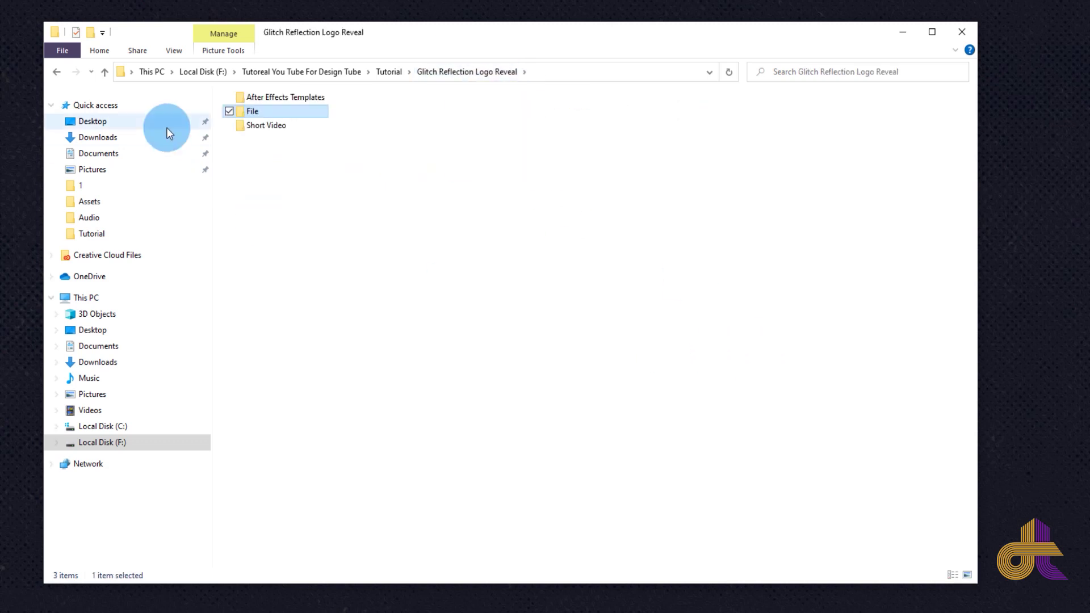
# - Browse into After Effects Templates > After Effects and view the Assets folder's textures
pyautogui.click(289, 97)
pyautogui.doubleClick(290, 100)
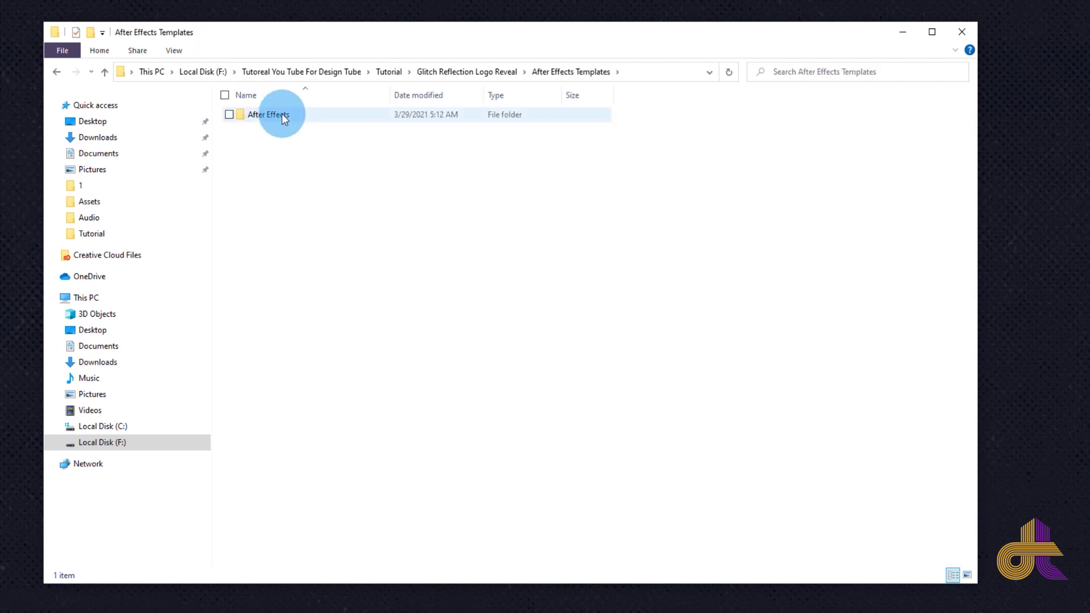
pyautogui.doubleClick(283, 116)
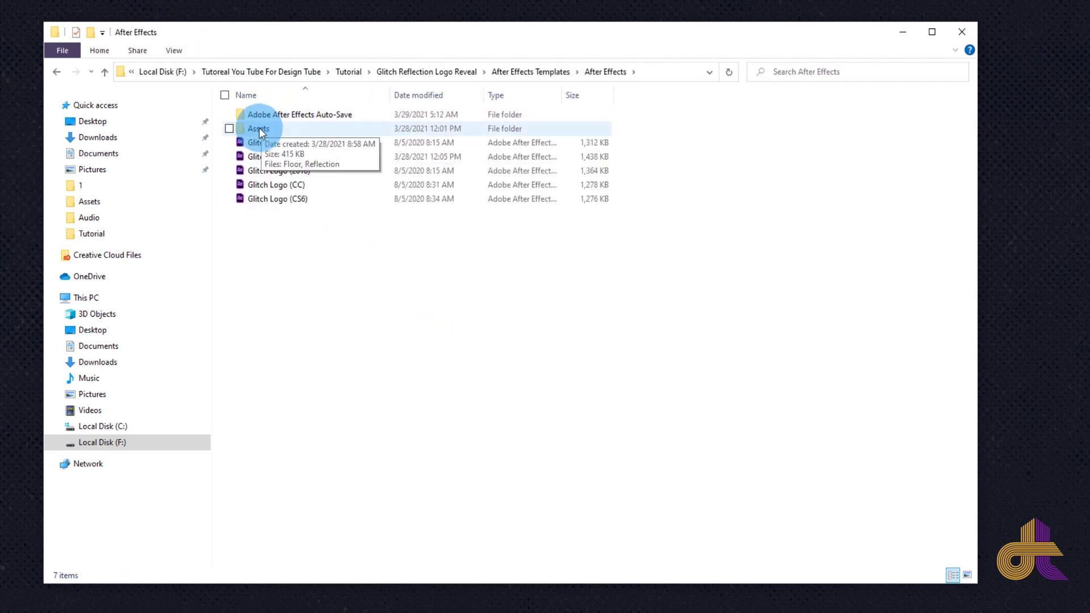
pyautogui.click(261, 132)
pyautogui.doubleClick(258, 127)
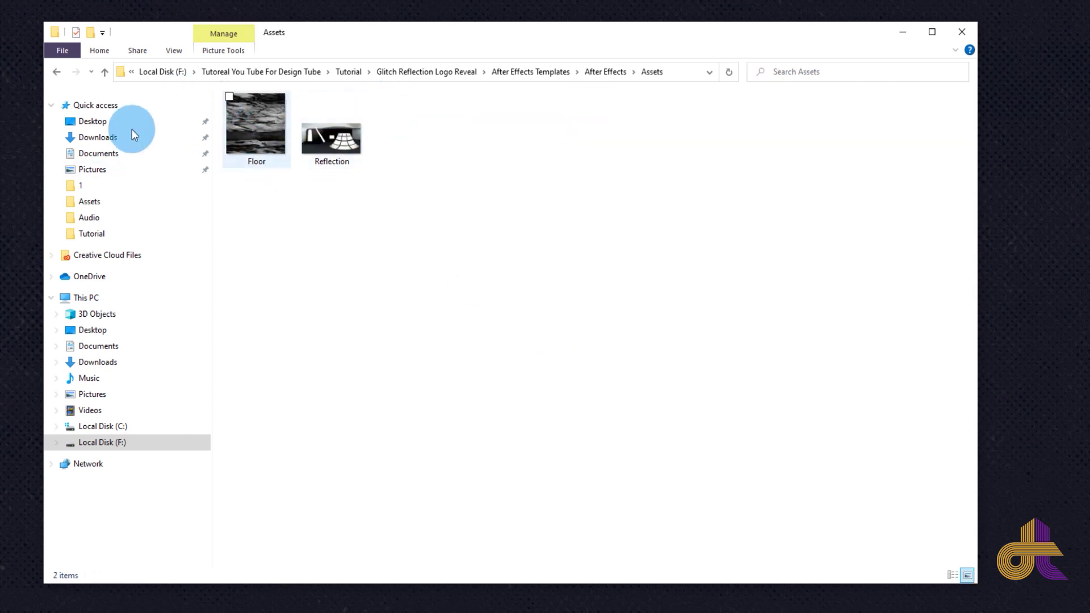
# - Delete the Adobe After Effects Auto-Save folder from the After Effects folder
pyautogui.click(57, 73)
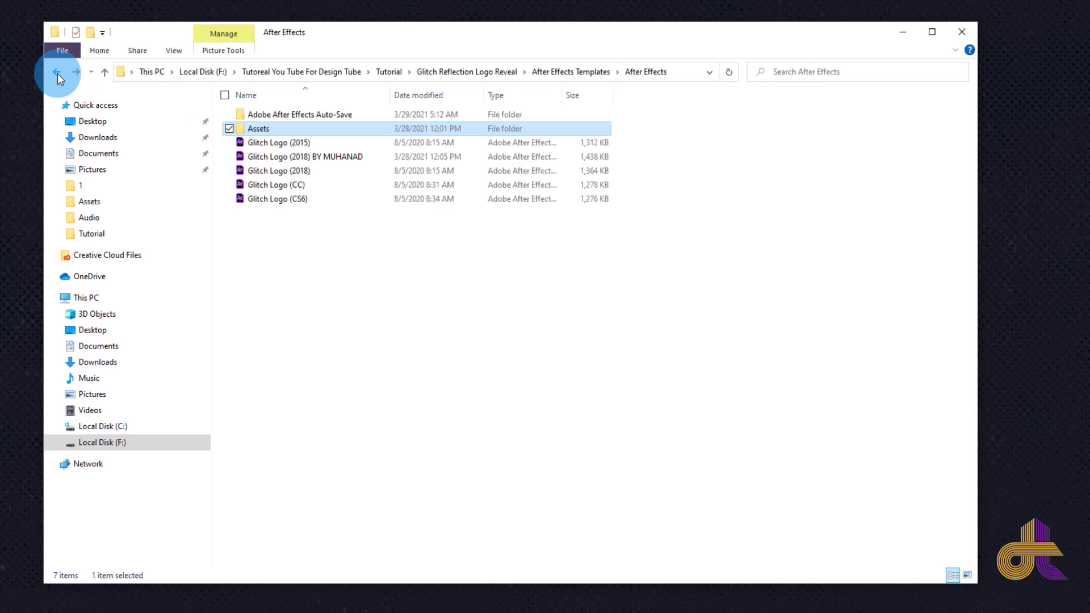
pyautogui.rightClick(328, 114)
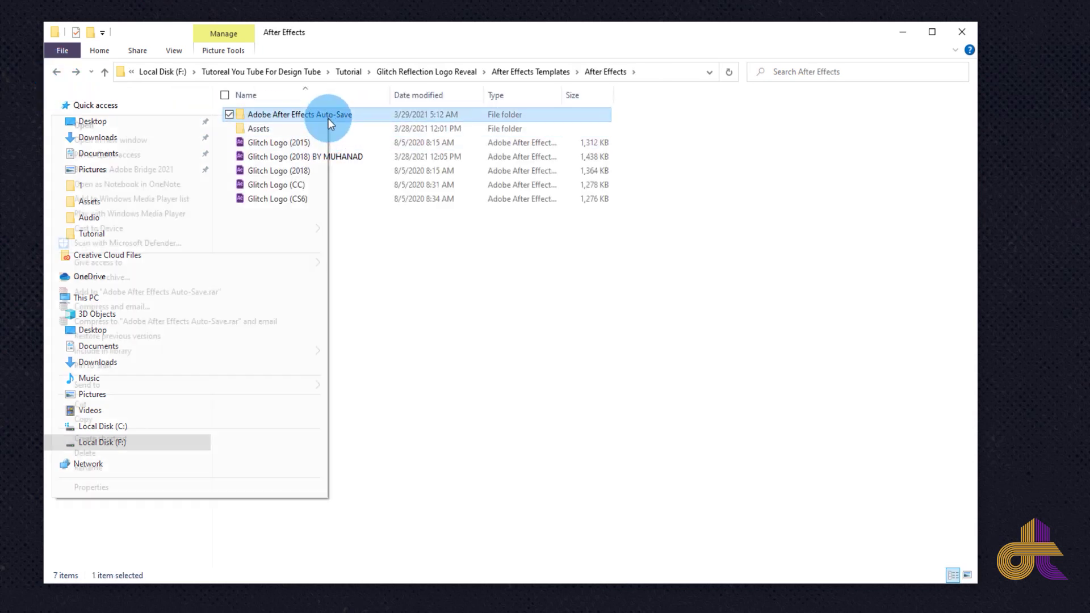
pyautogui.click(89, 453)
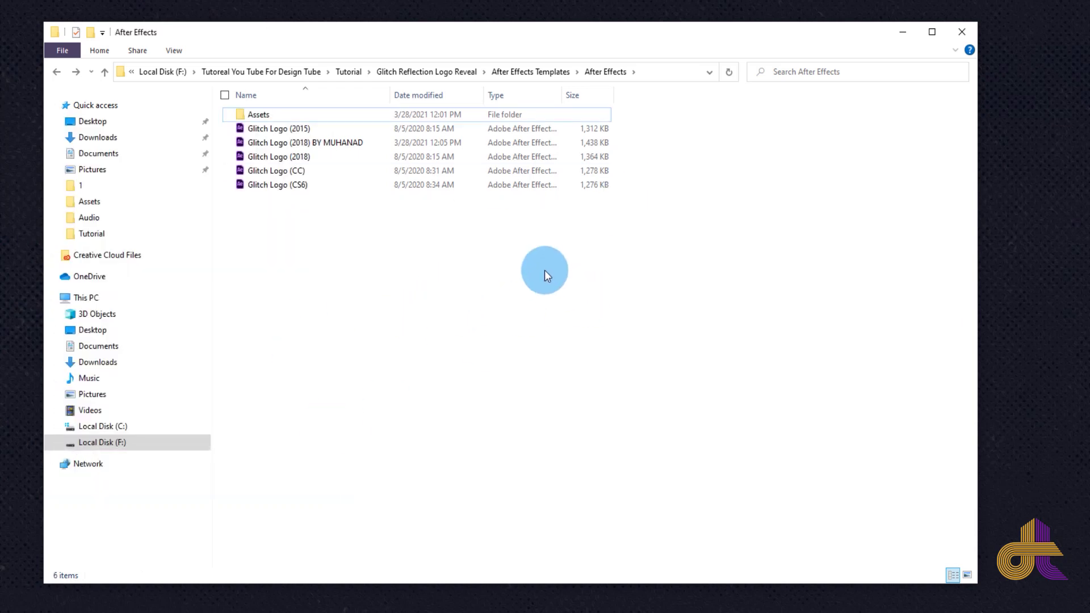
# - Pick the customised 2018 Glitch Logo project to open it
pyautogui.click(306, 129)
pyautogui.click(305, 157)
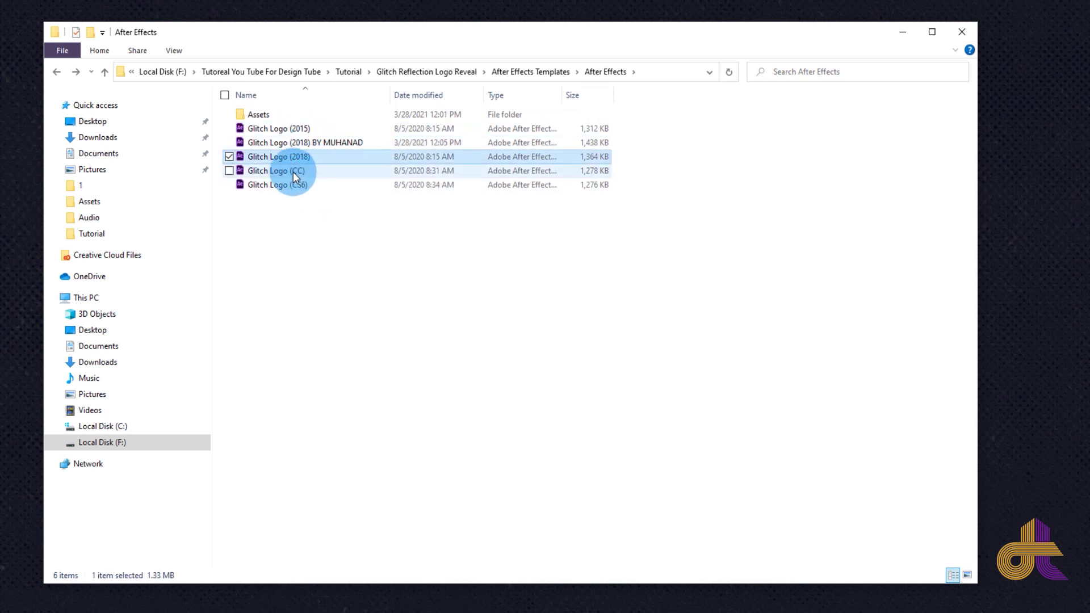
pyautogui.click(283, 185)
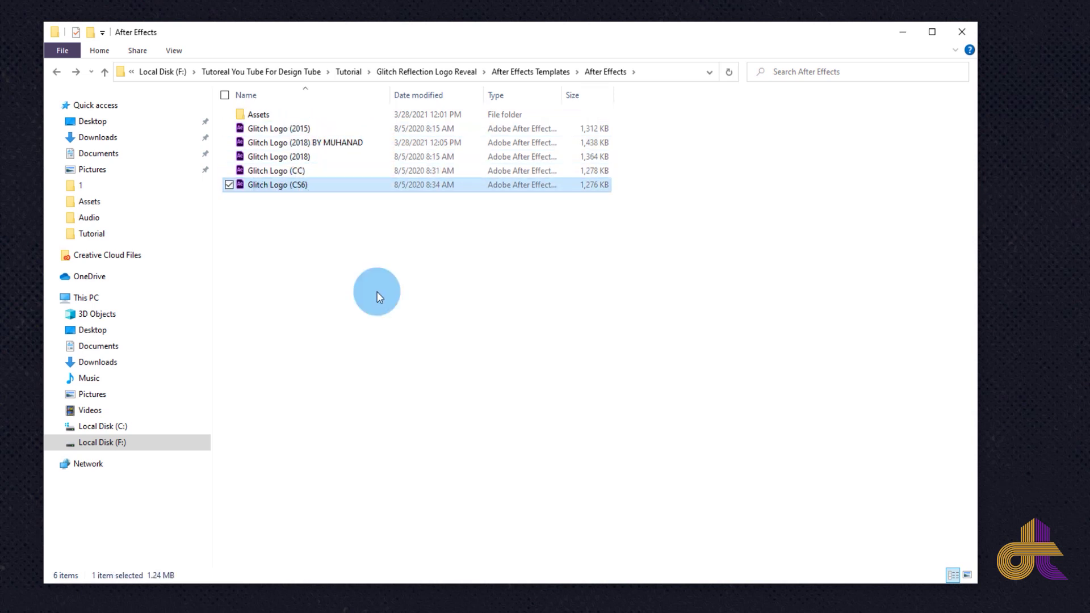
pyautogui.click(319, 143)
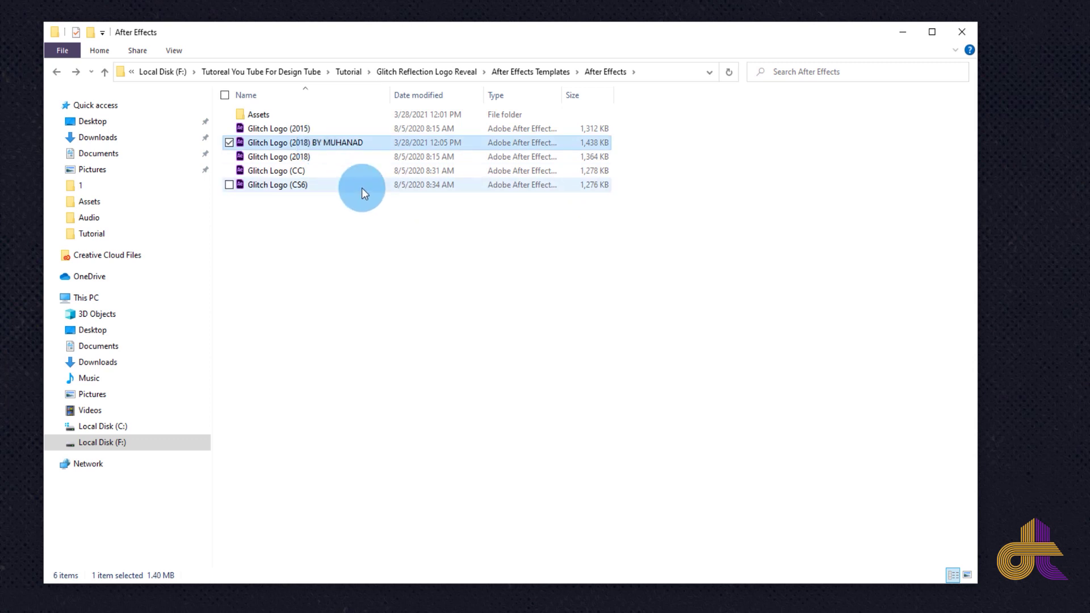
pyautogui.moveTo(362, 187)
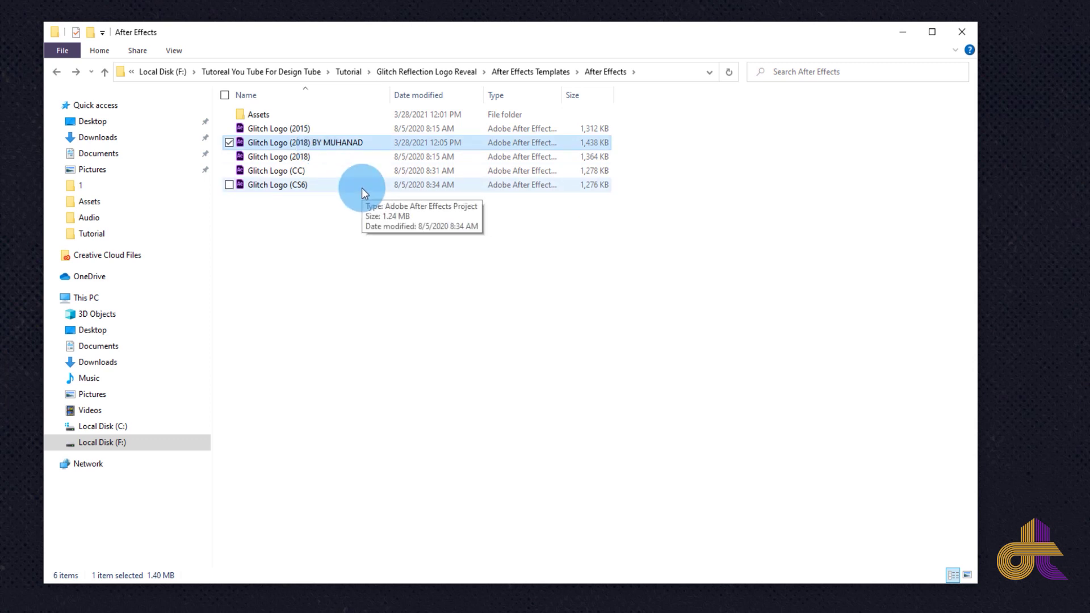
pyautogui.moveTo(307, 145)
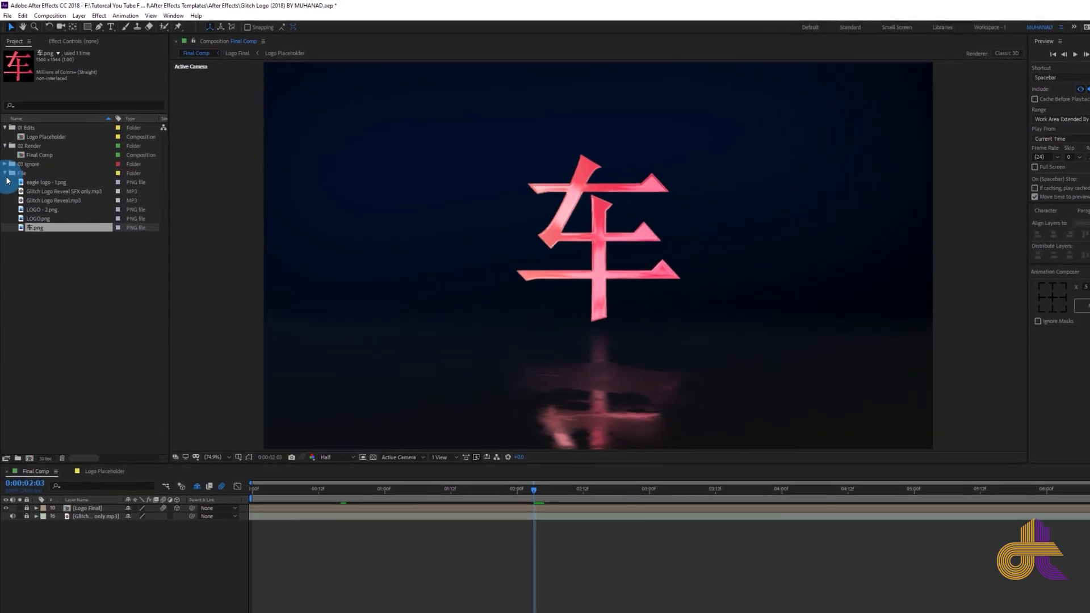
pyautogui.click(7, 165)
pyautogui.click(5, 188)
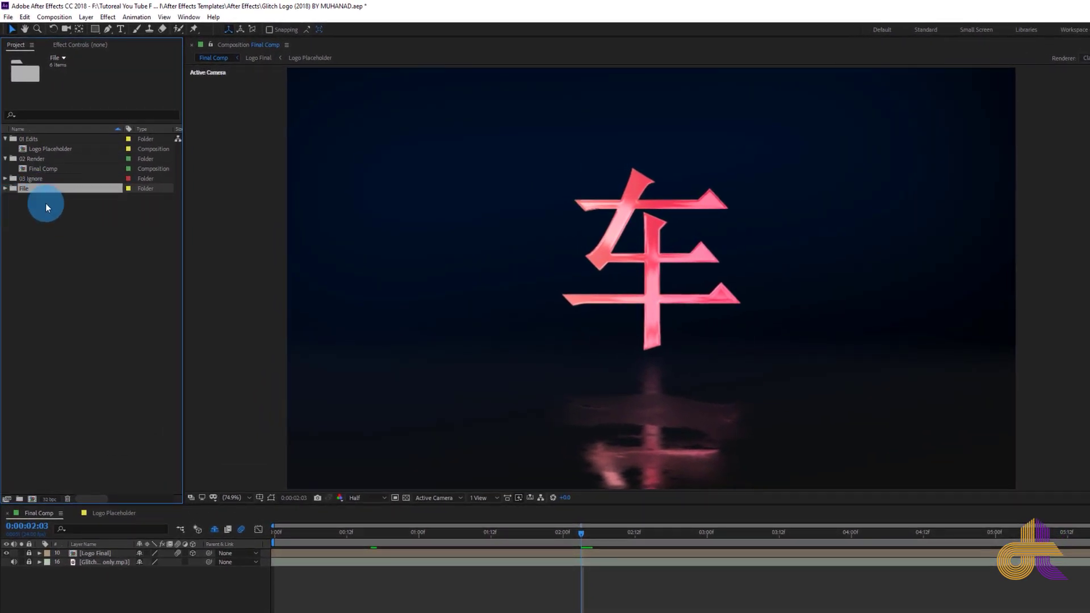
pyautogui.click(93, 249)
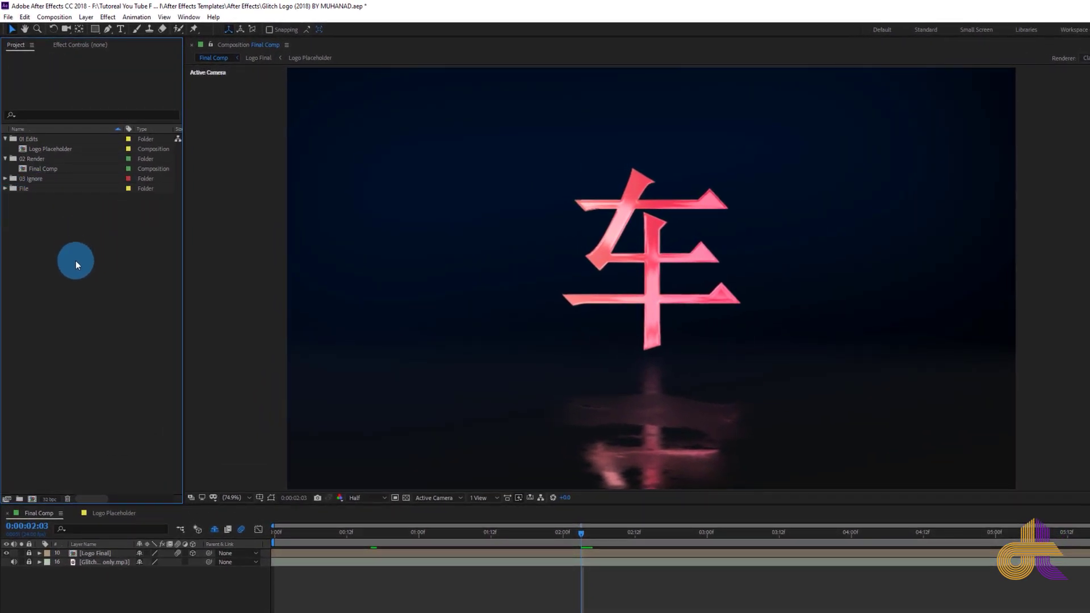
pyautogui.doubleClick(23, 189)
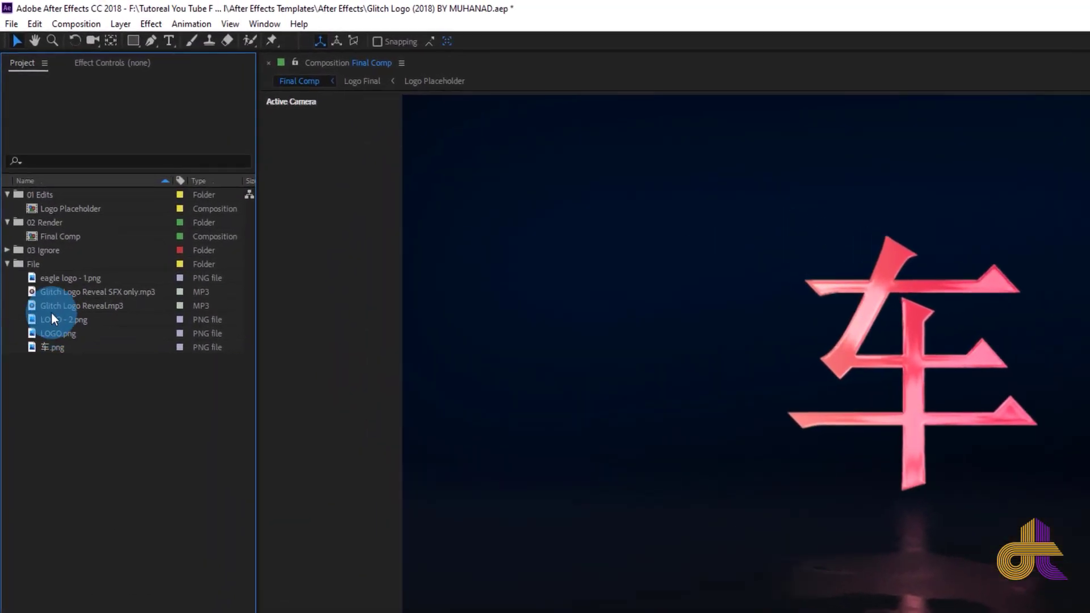
# - Replace the eagle logo - 1.png footage with 车.png from the File folder
pyautogui.rightClick(53, 249)
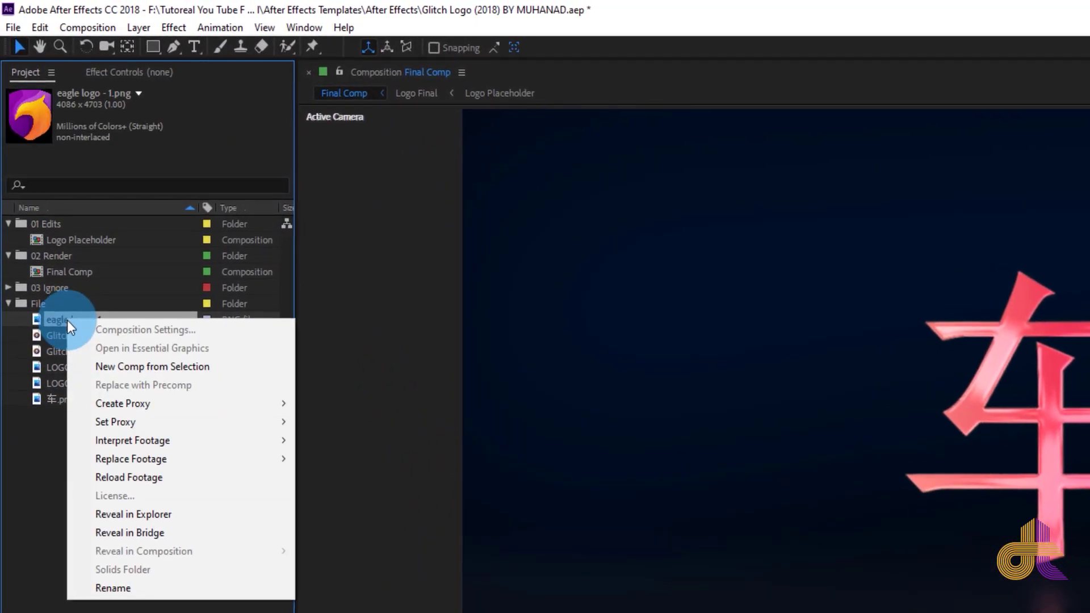
pyautogui.moveTo(138, 462)
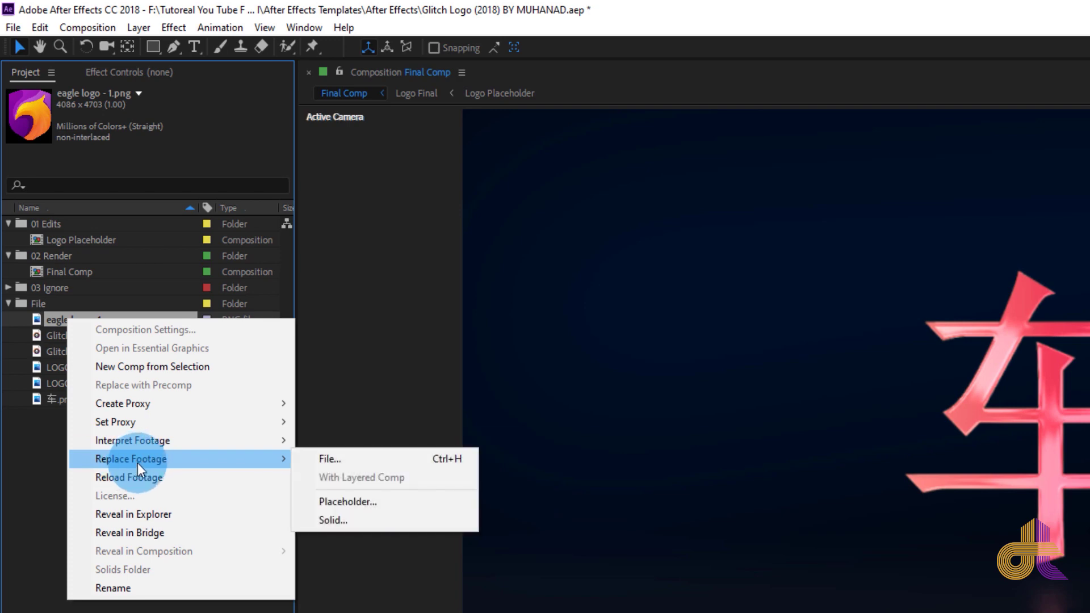
pyautogui.click(336, 457)
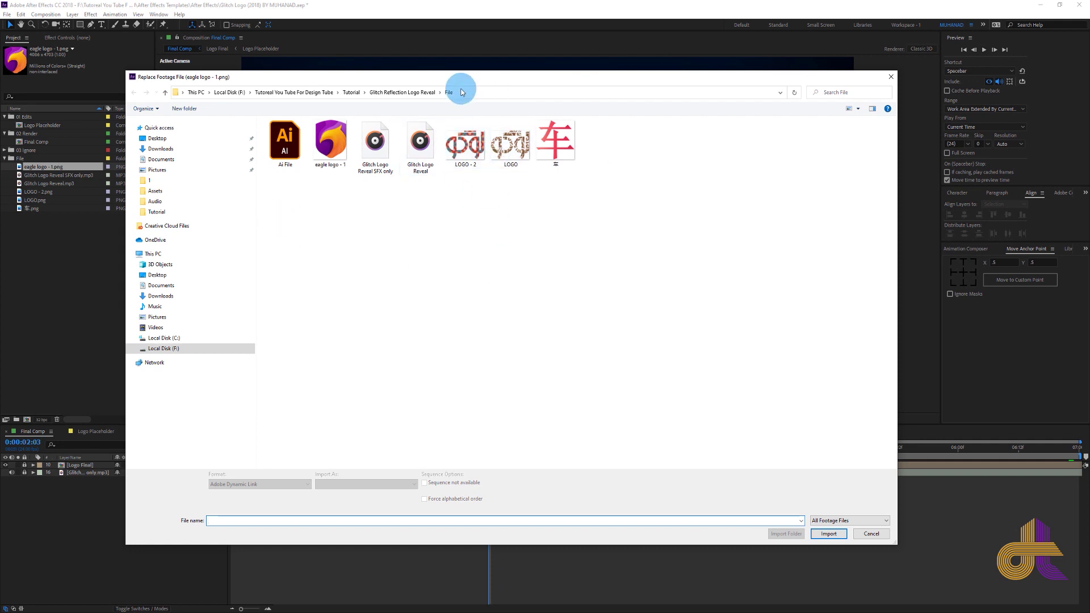
pyautogui.click(410, 92)
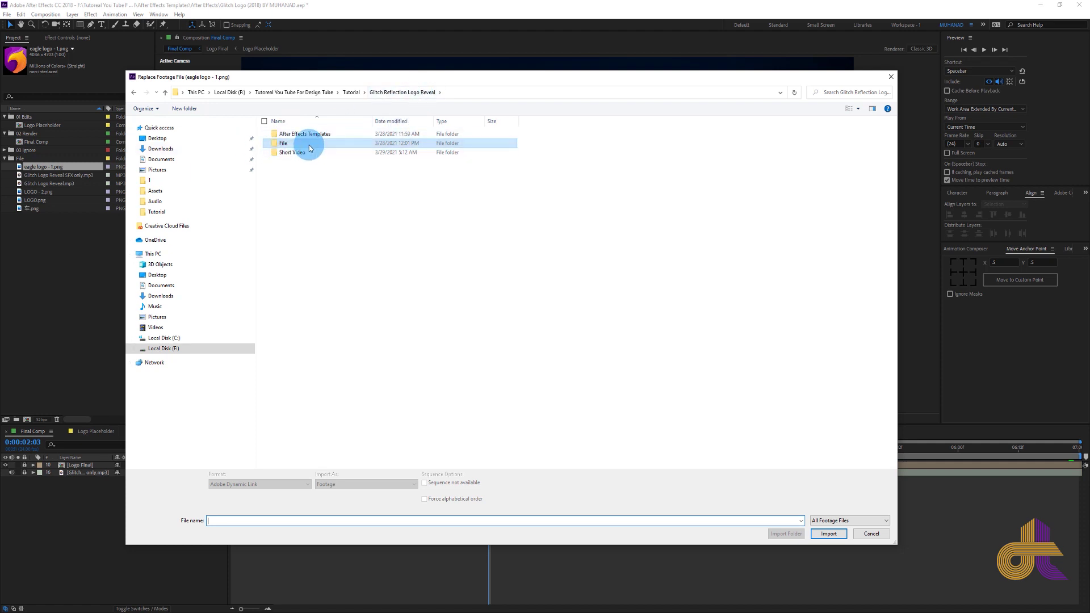
pyautogui.click(282, 143)
pyautogui.press('Return')
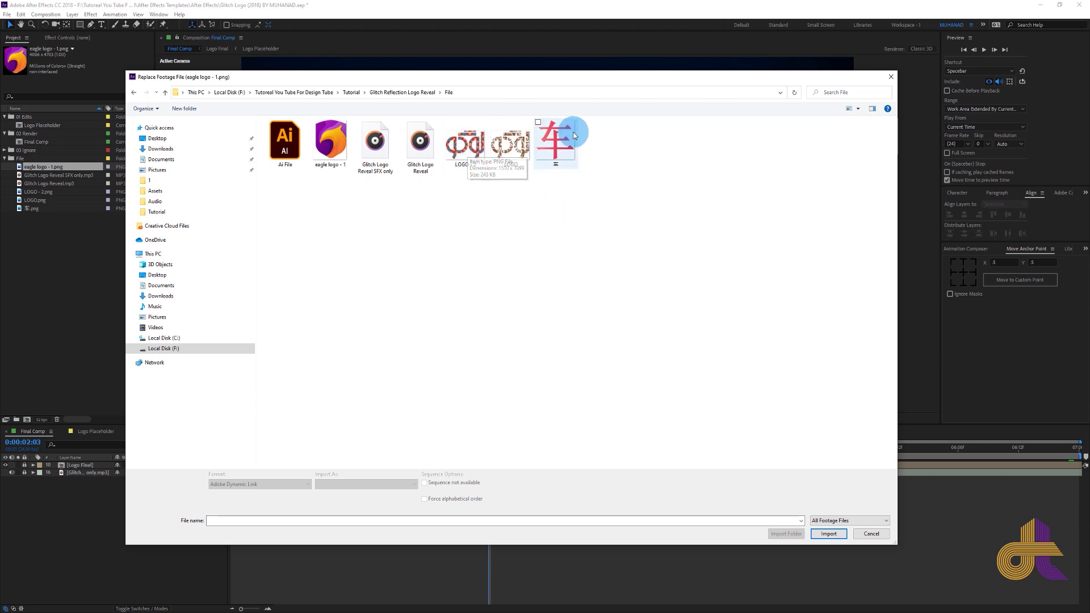
pyautogui.click(549, 147)
pyautogui.doubleClick(549, 146)
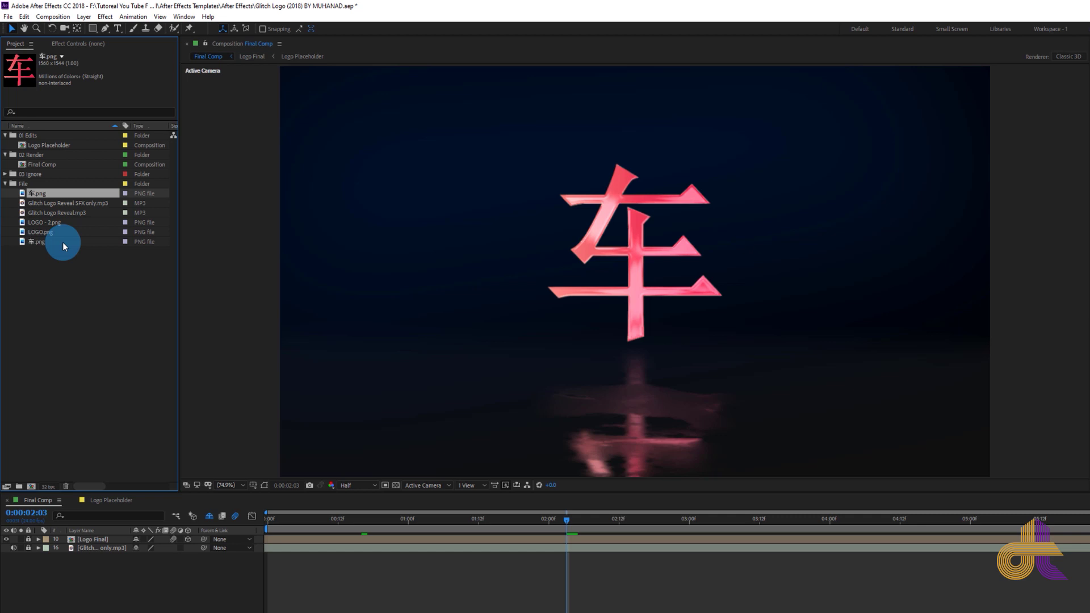
# - Dismiss the Import File dialog without importing anything
pyautogui.click(65, 289)
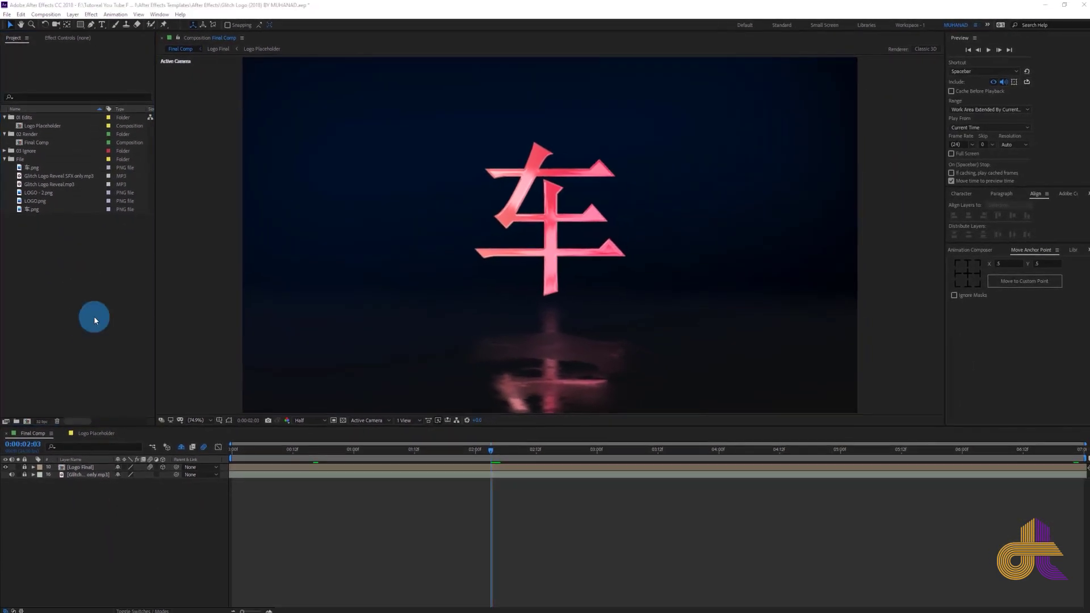
pyautogui.doubleClick(94, 316)
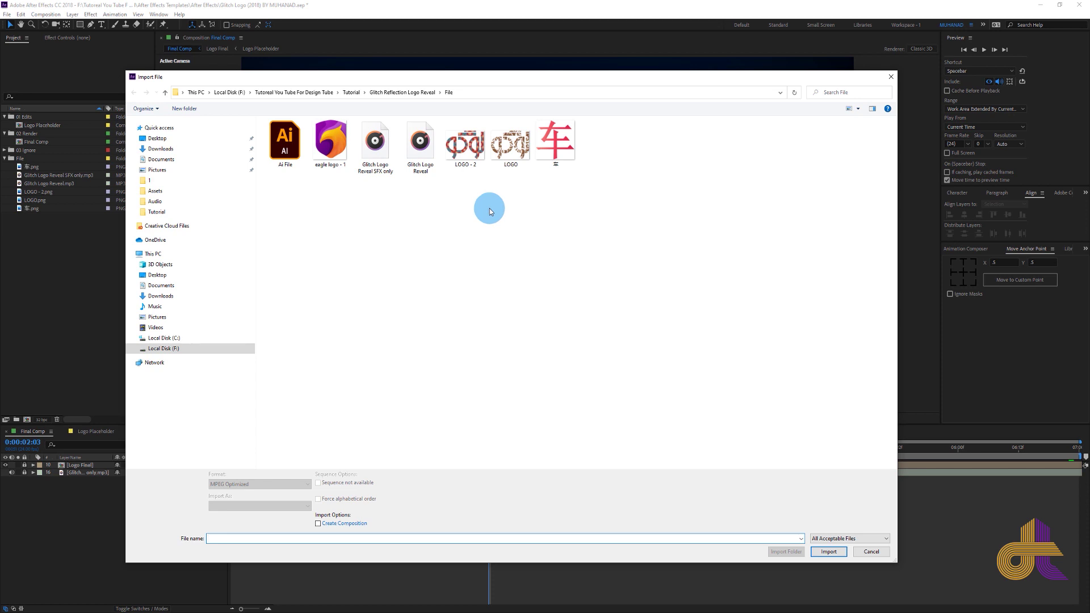
pyautogui.click(891, 76)
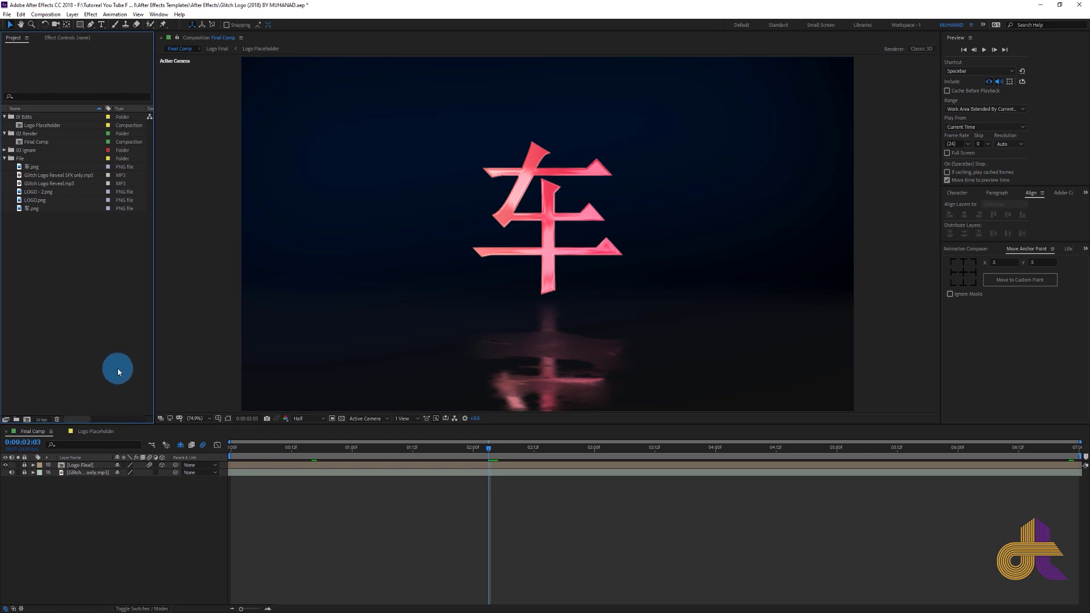
# - Delete the old 车.png and LOGO - 2.png layers from Logo Placeholder
pyautogui.click(91, 433)
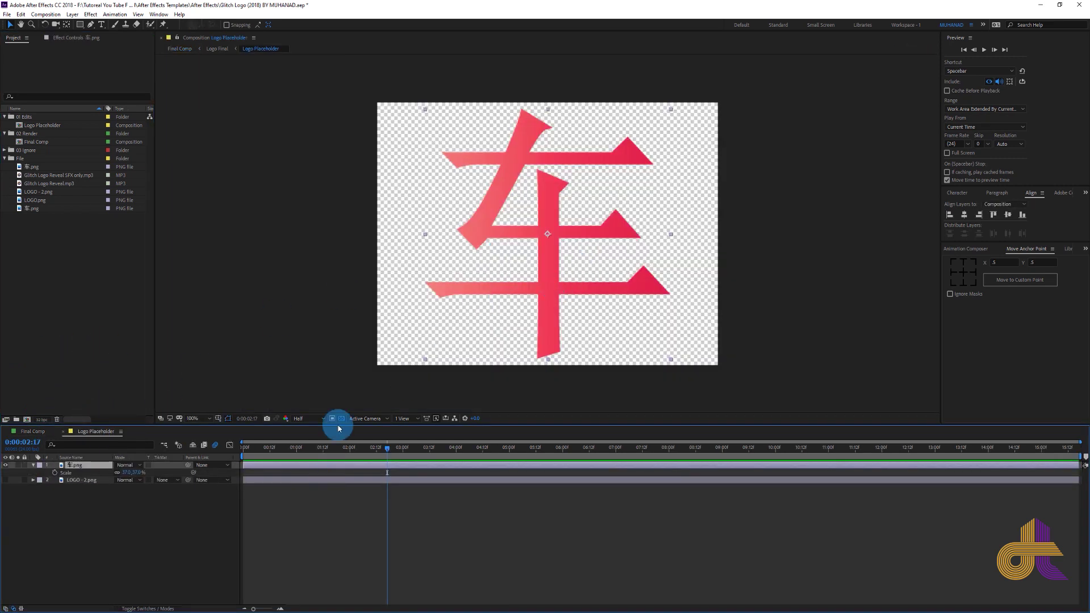
pyautogui.press('Delete')
pyautogui.click(72, 465)
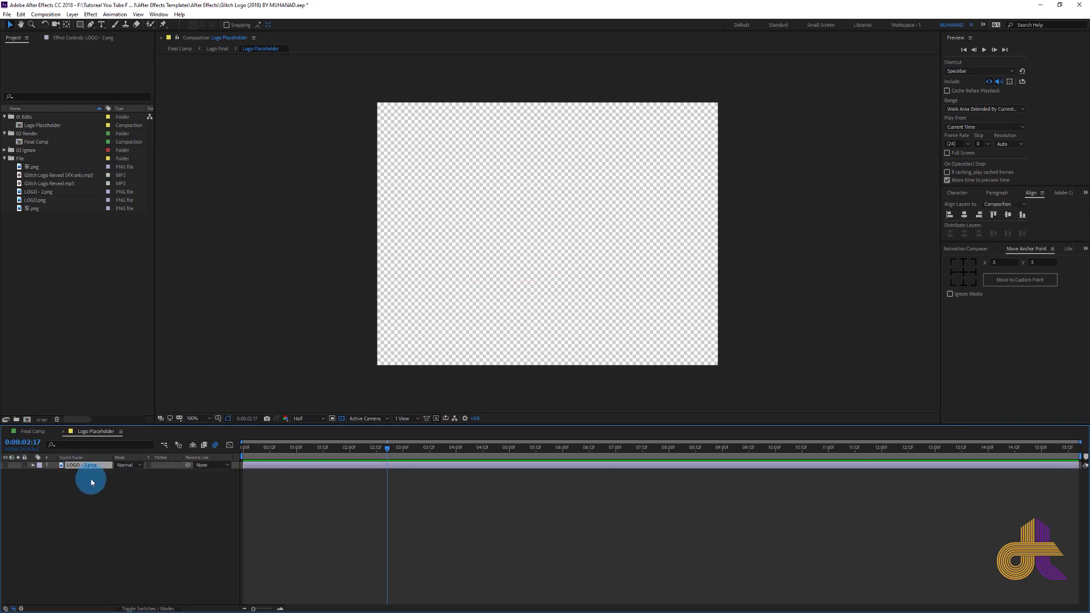
pyautogui.press('Delete')
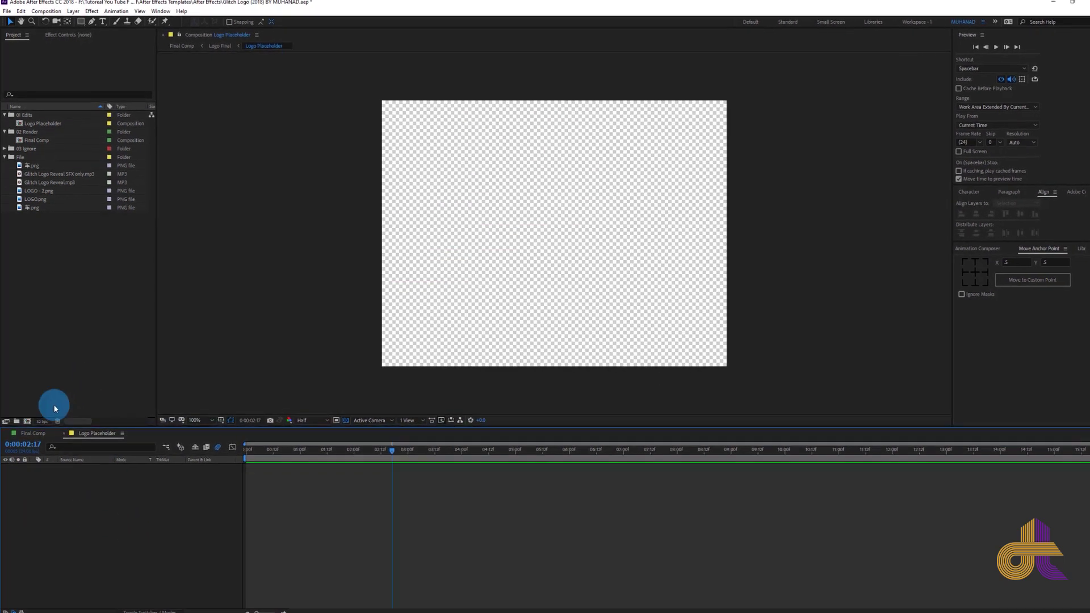
# - Add 车.png as the placeholder's only layer, scaled to 37%, and return to Final Comp
pyautogui.click(33, 209)
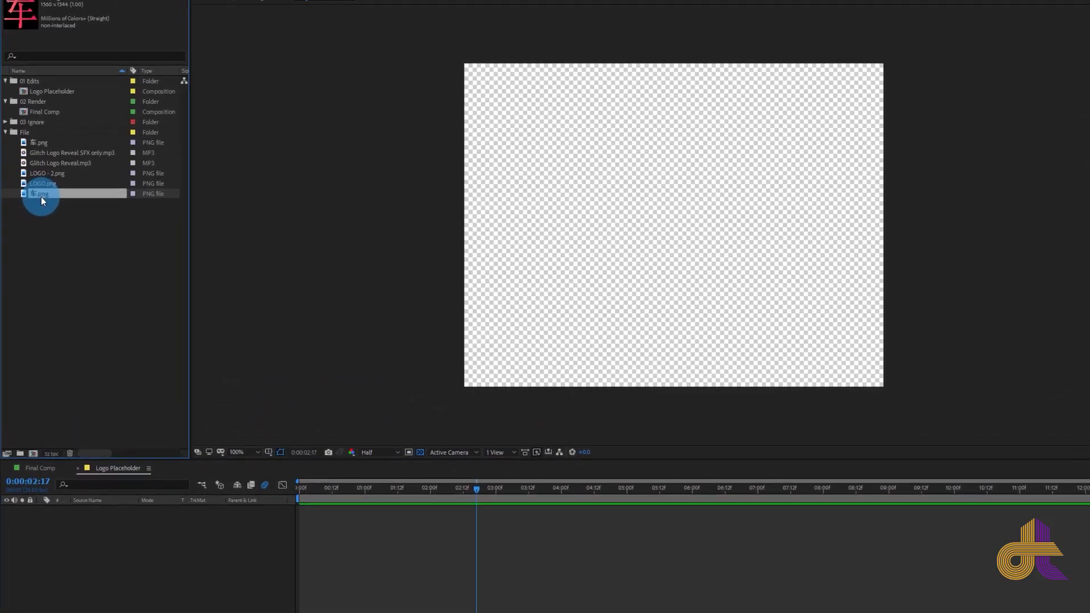
pyautogui.moveTo(41, 197); pyautogui.dragTo(74, 538)
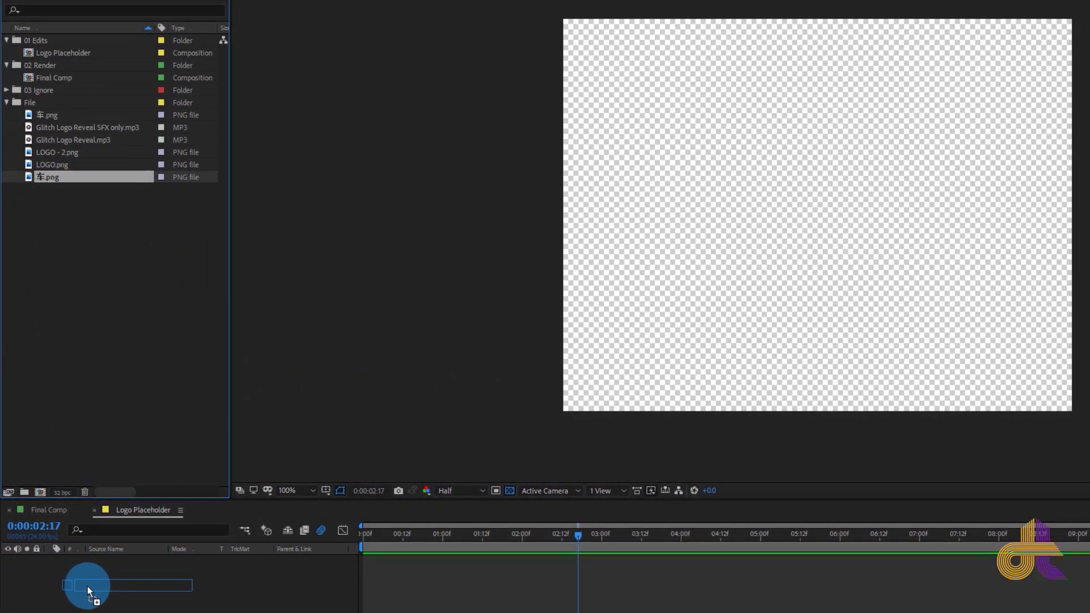
pyautogui.moveTo(88, 591); pyautogui.dragTo(88, 591)
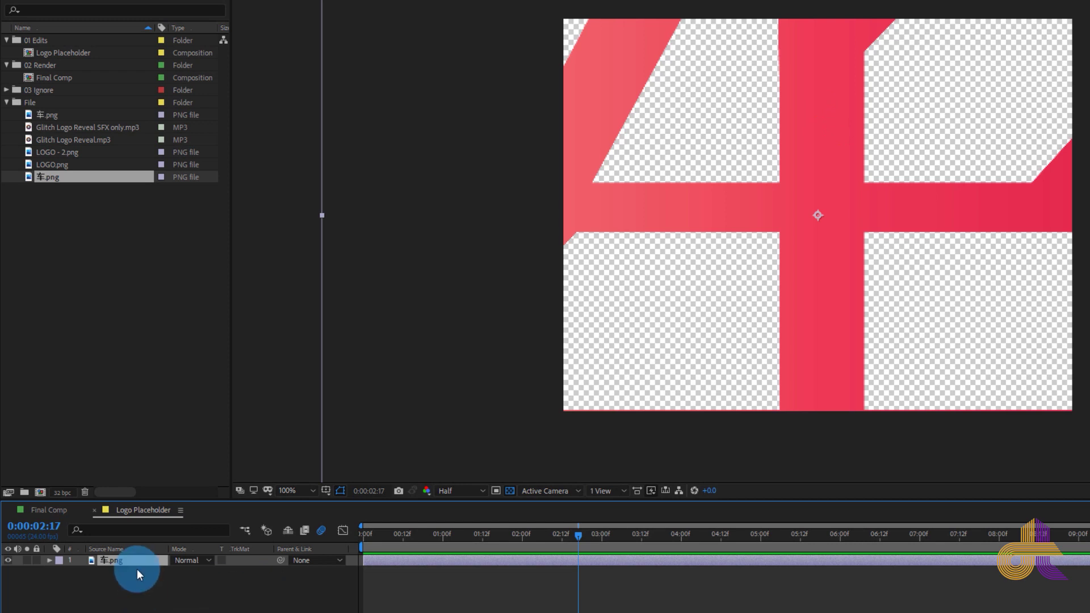
pyautogui.press('s')
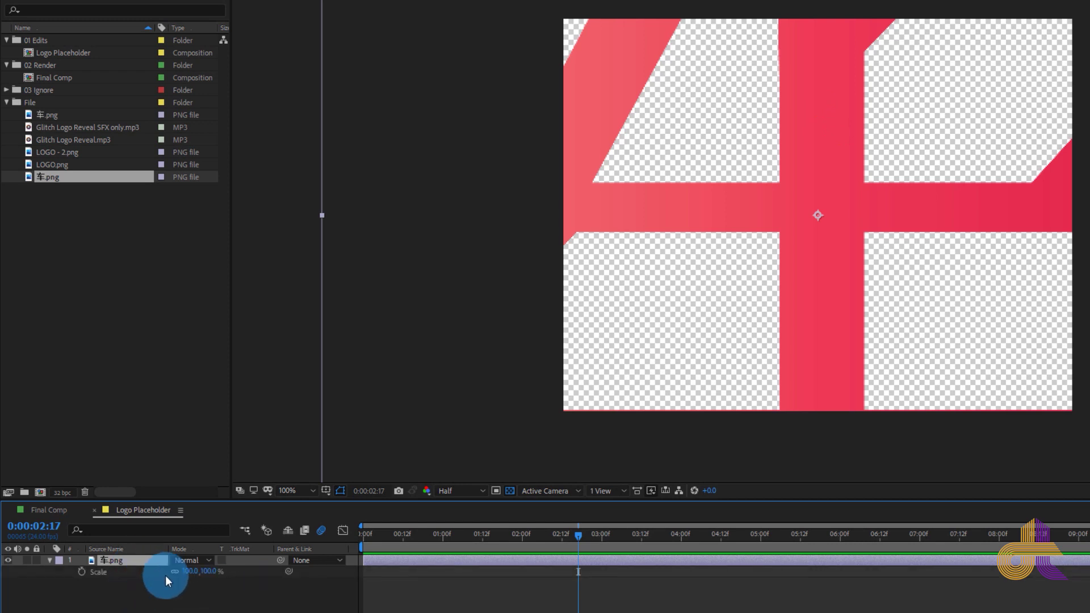
pyautogui.click(196, 572)
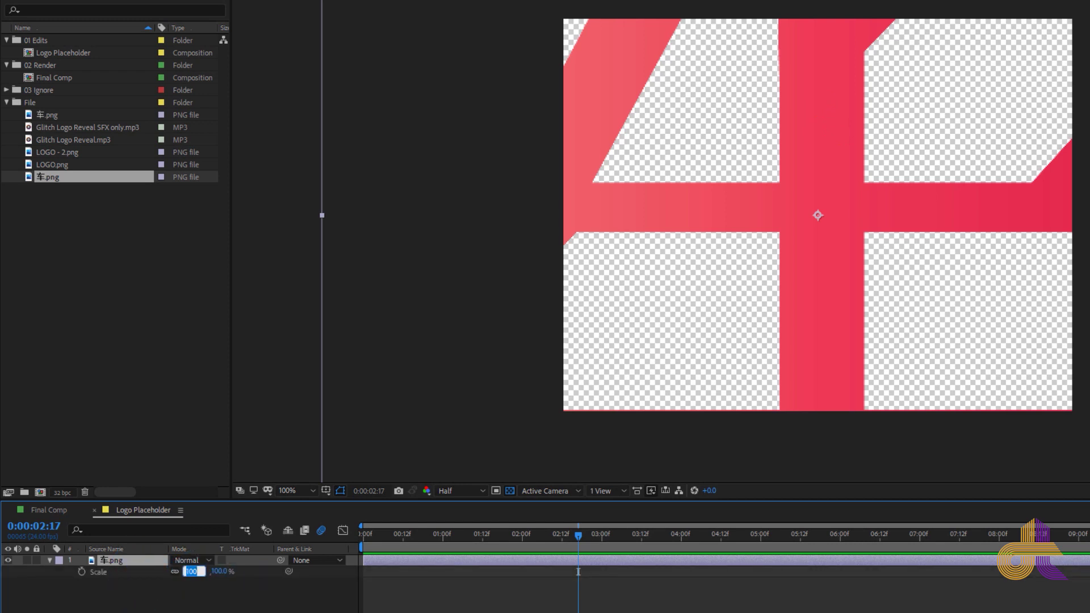
pyautogui.write('3')
pyautogui.write('7')
pyautogui.press('Return')
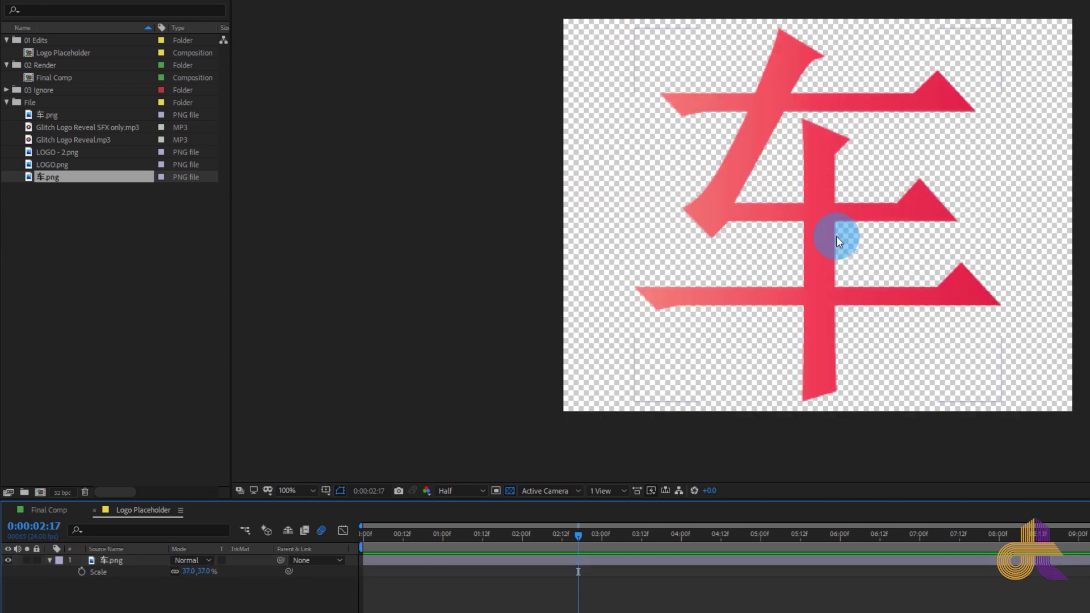
pyautogui.click(836, 237)
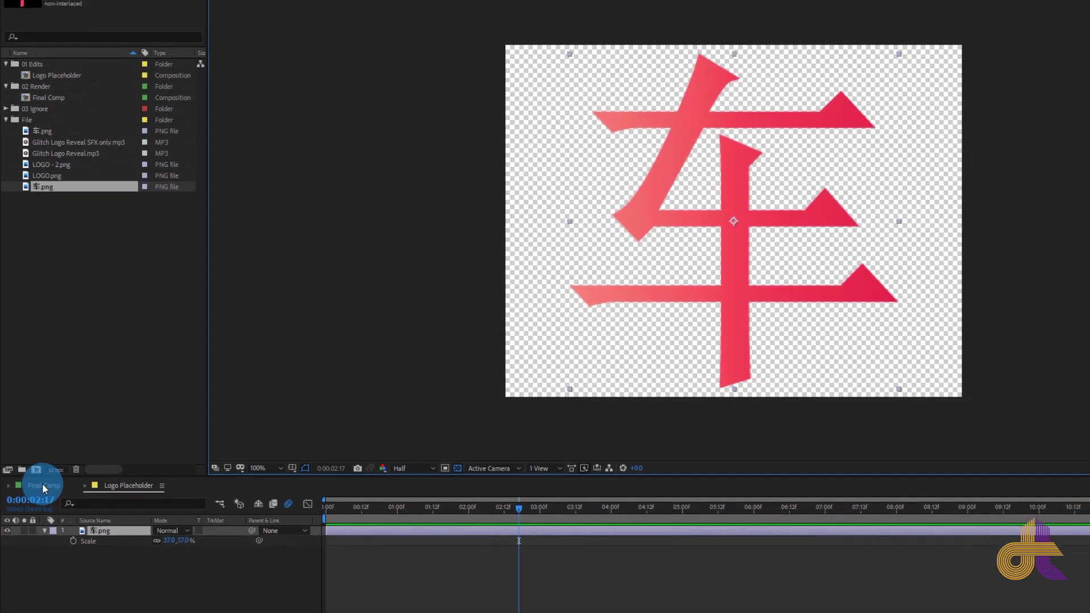
pyautogui.click(49, 510)
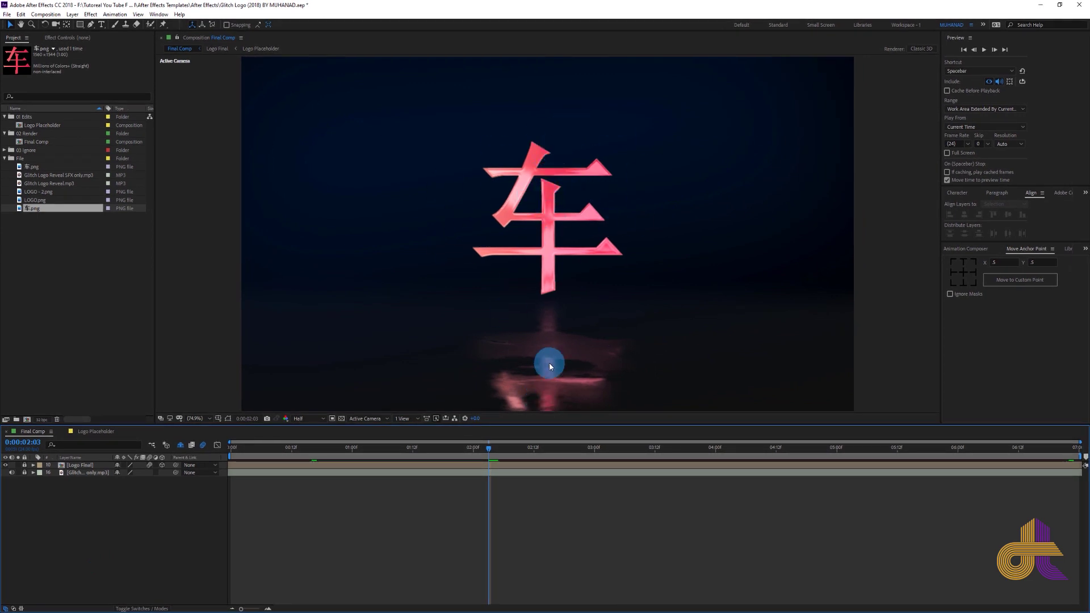
# - Return to the Logo Placeholder comp and bring up the Composition menu
pyautogui.click(84, 432)
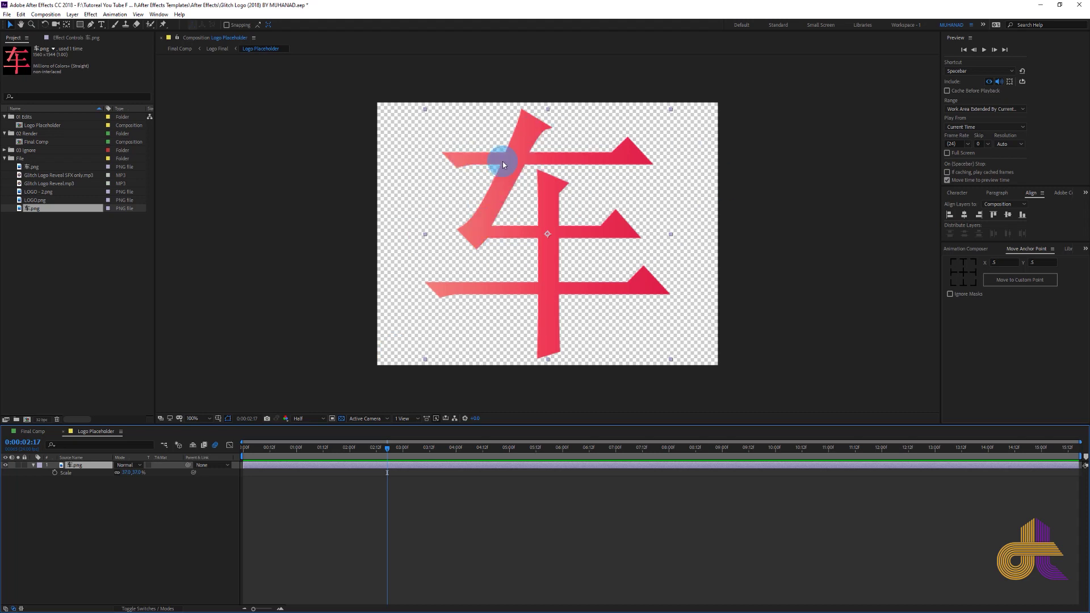
pyautogui.click(420, 142)
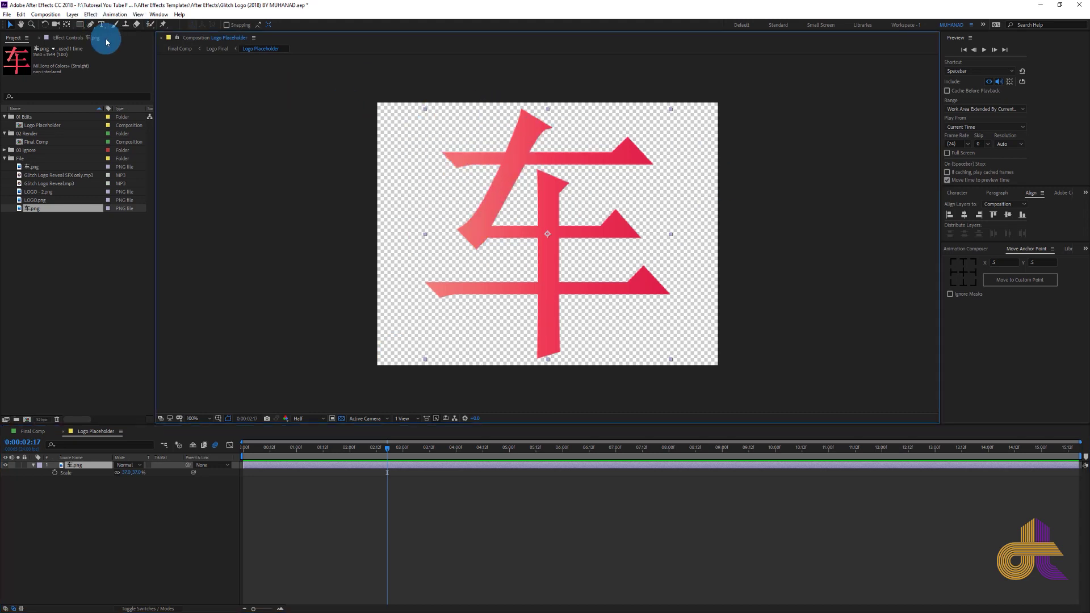
pyautogui.click(45, 15)
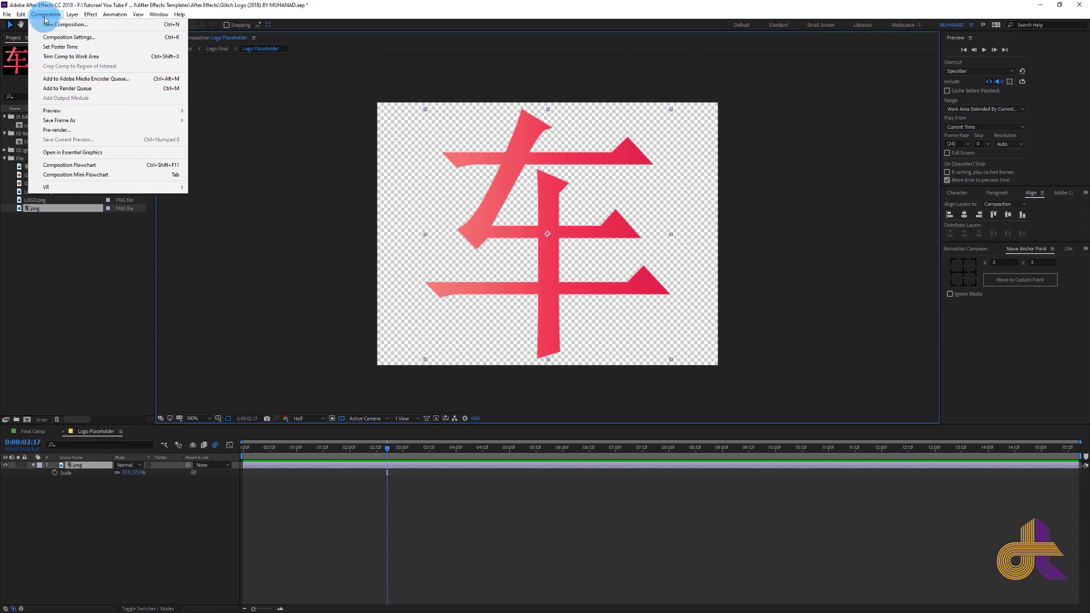
# - Inspect Logo Placeholder's 800×600, 24 fps composition settings and close them unchanged
pyautogui.click(63, 42)
pyautogui.moveTo(612, 189); pyautogui.dragTo(240, 132)
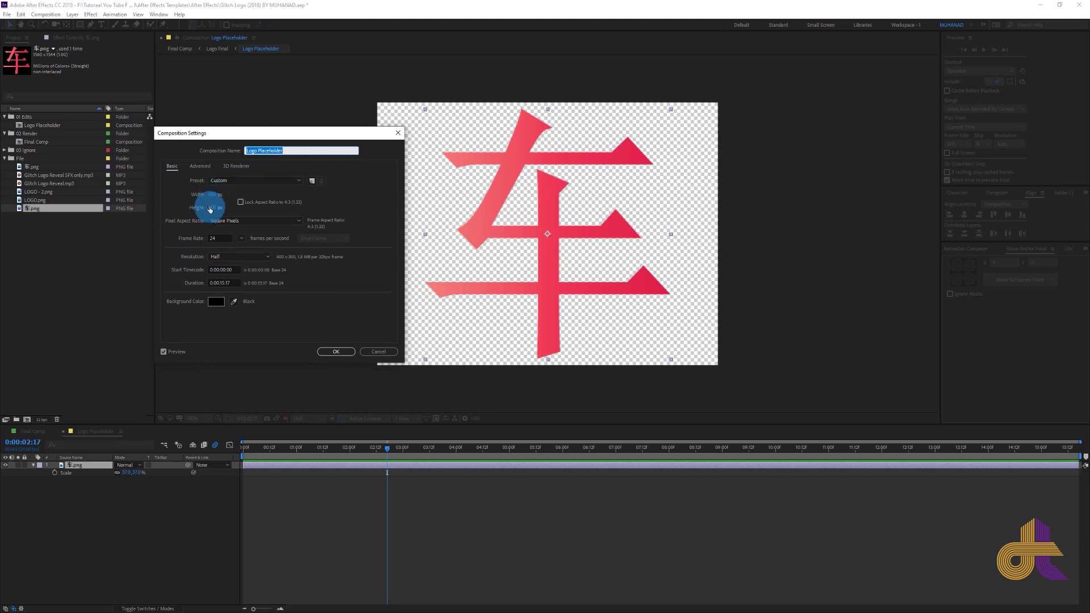
pyautogui.click(398, 133)
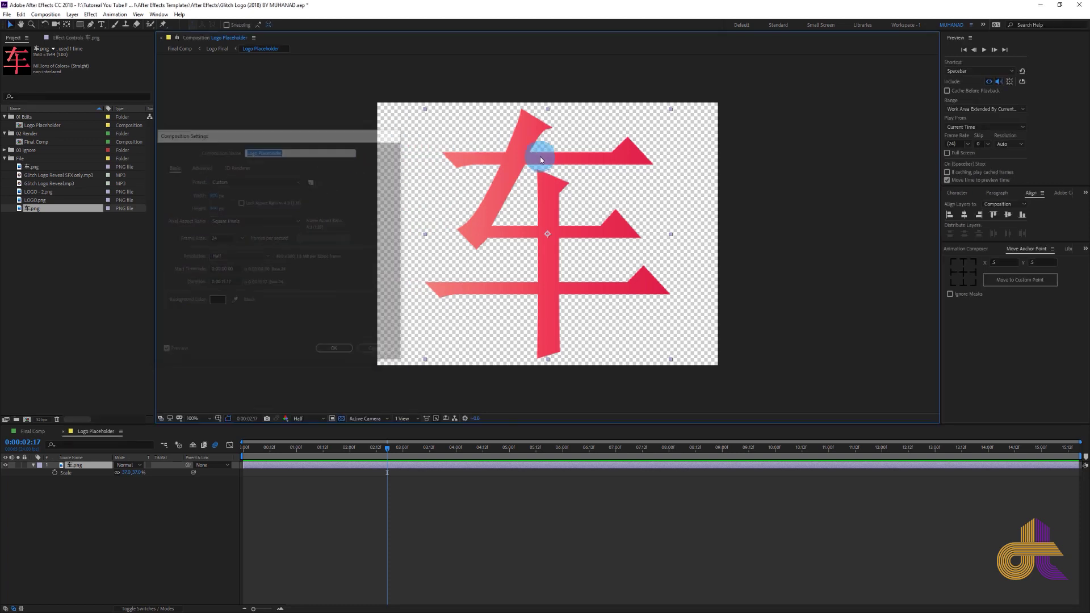
# - Switch back to Final Comp showing the red 车 logo and its reflection
pyautogui.click(36, 438)
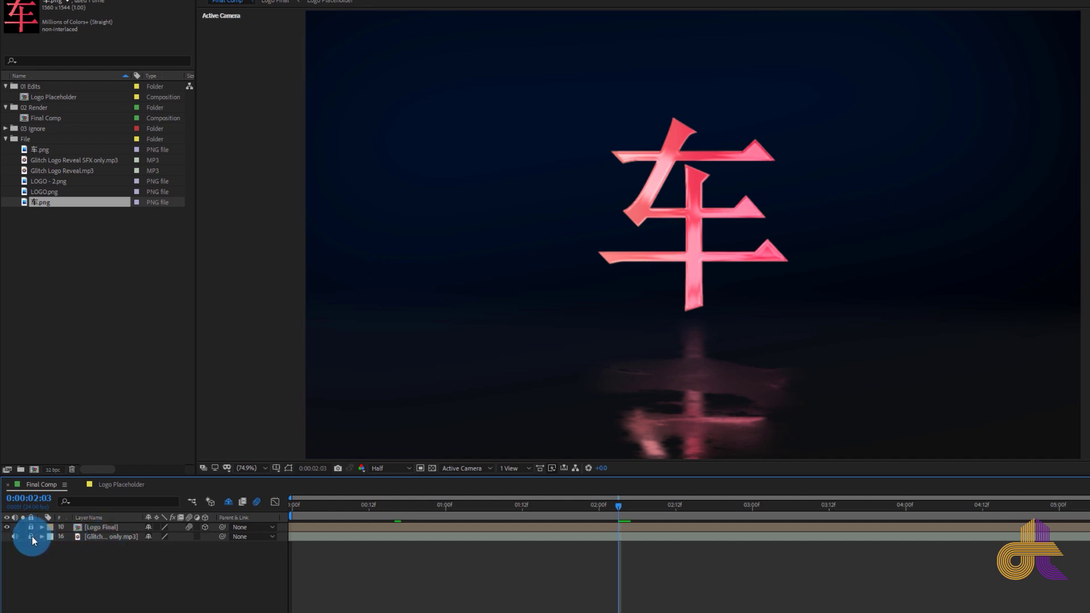
# - Expand the glitch SFX layer's audio properties and set Audio Levels to 20
pyautogui.click(104, 537)
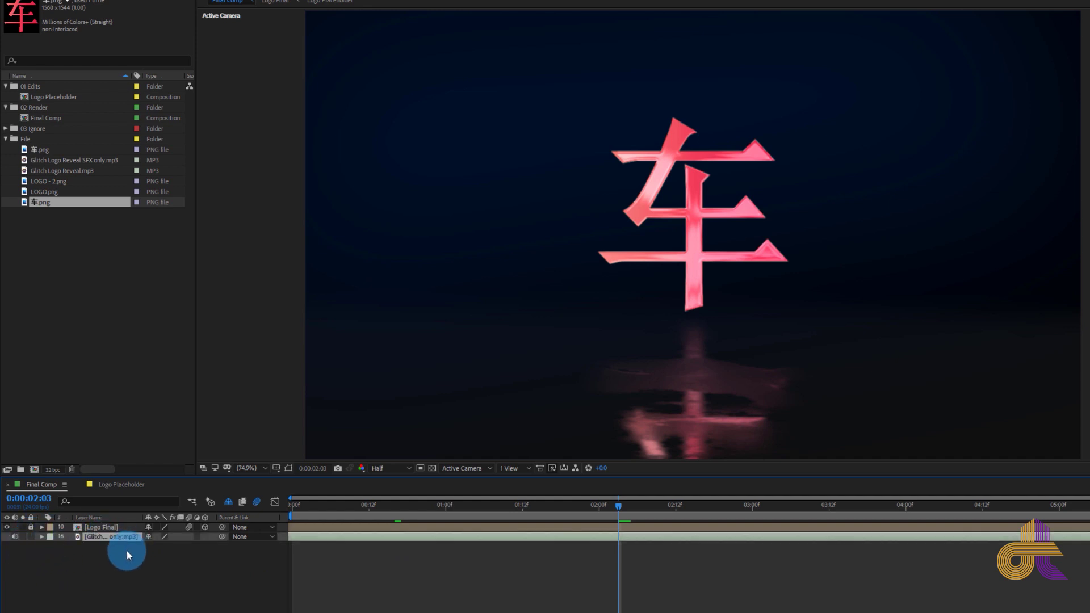
pyautogui.click(17, 531)
pyautogui.click(42, 537)
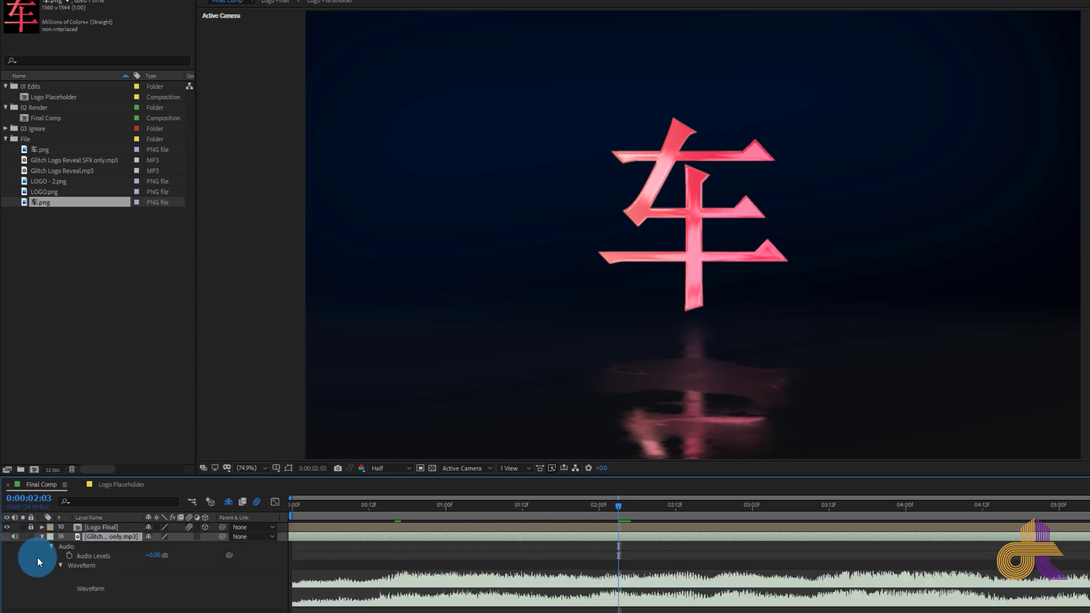
pyautogui.moveTo(413, 546); pyautogui.dragTo(499, 548)
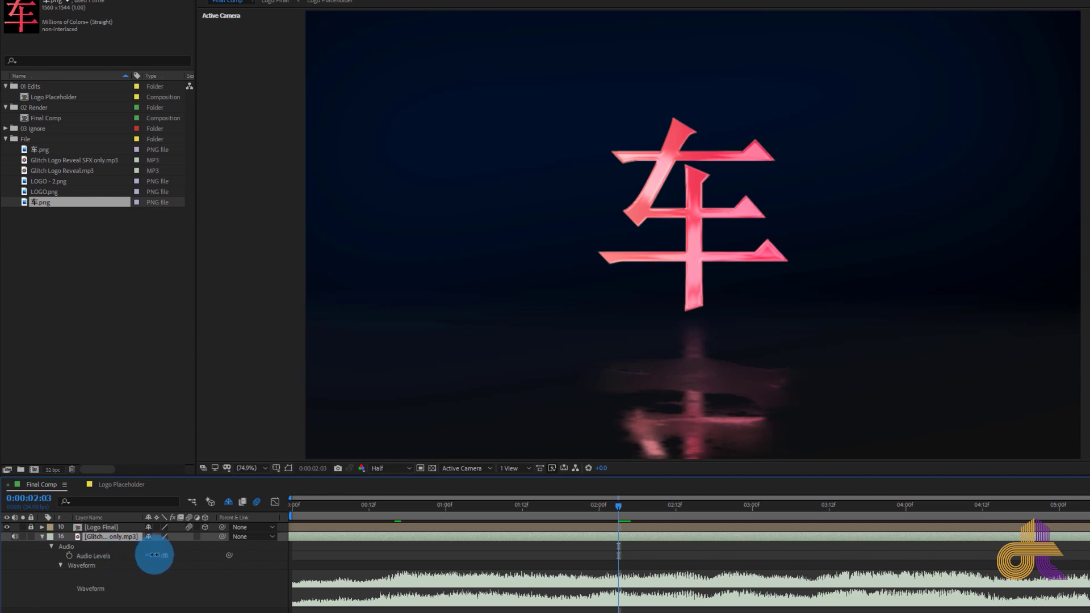
pyautogui.moveTo(152, 556); pyautogui.dragTo(159, 557)
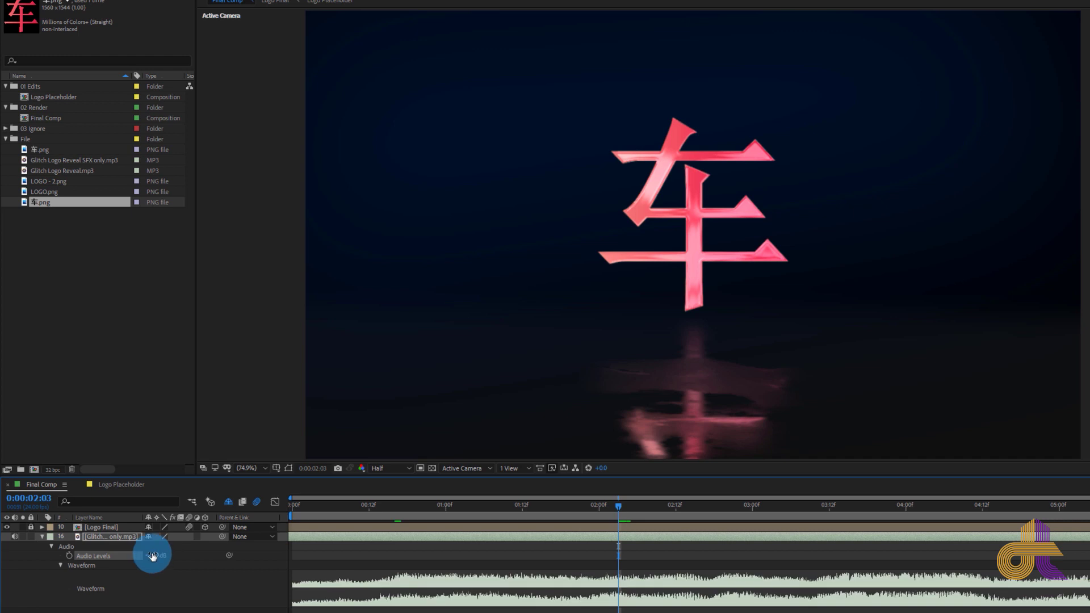
pyautogui.click(155, 554)
pyautogui.write('2')
pyautogui.write('0')
pyautogui.press('Return')
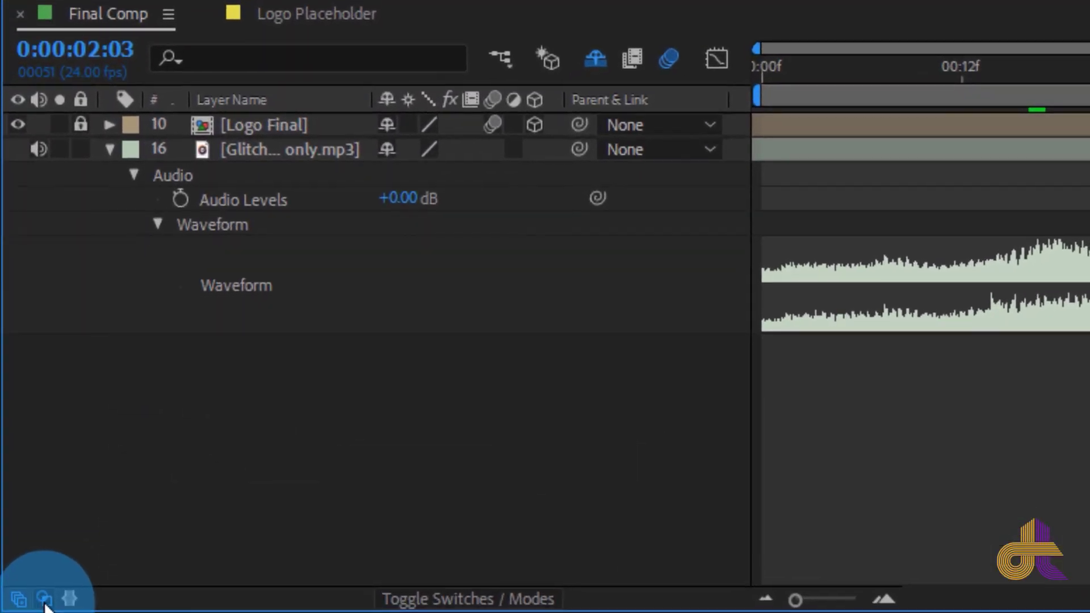
# - Keyframe Audio Levels at 0:00:00:16 and at the comp start
pyautogui.click(44, 599)
pyautogui.click(69, 599)
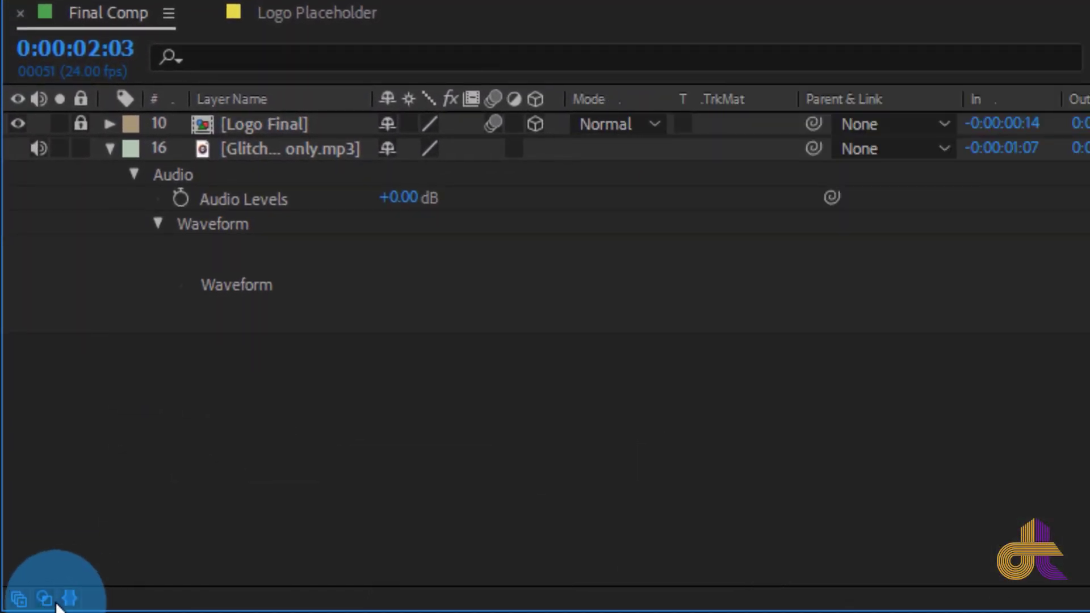
pyautogui.click(45, 599)
pyautogui.click(70, 600)
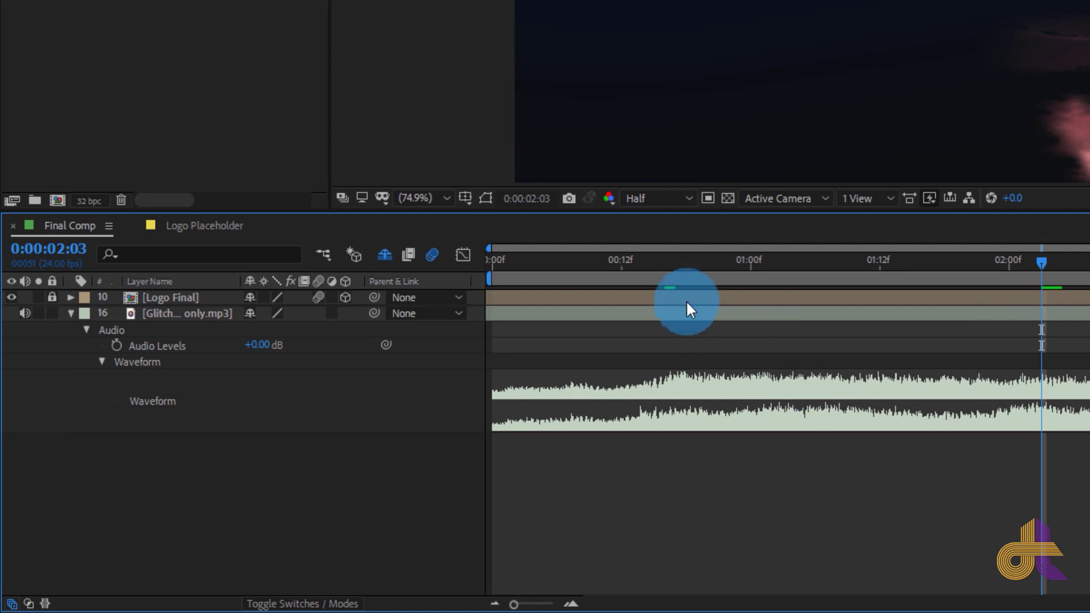
pyautogui.moveTo(653, 260); pyautogui.dragTo(666, 260)
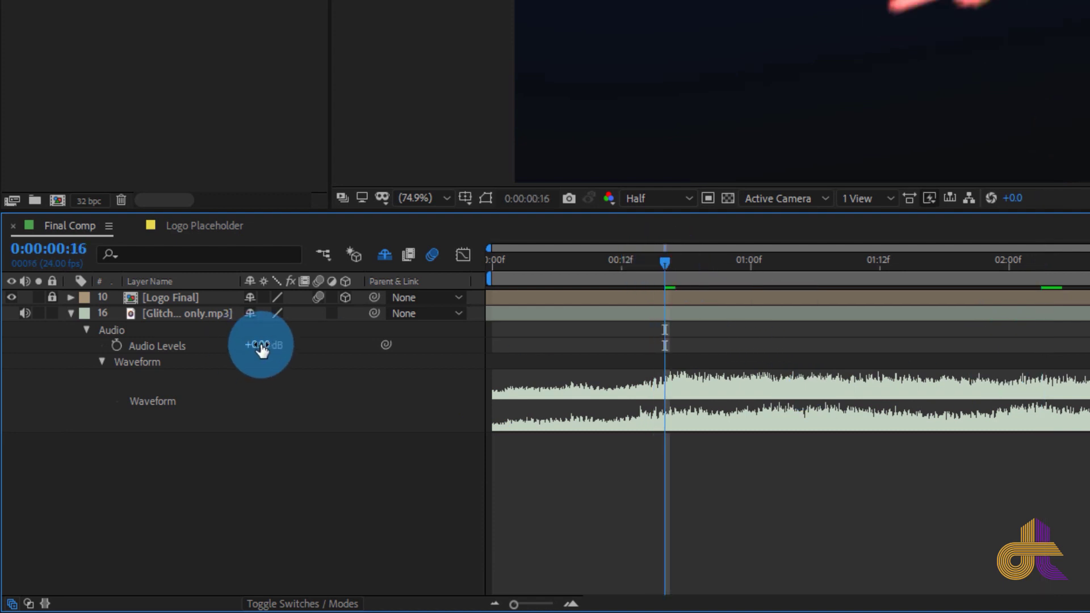
pyautogui.click(115, 344)
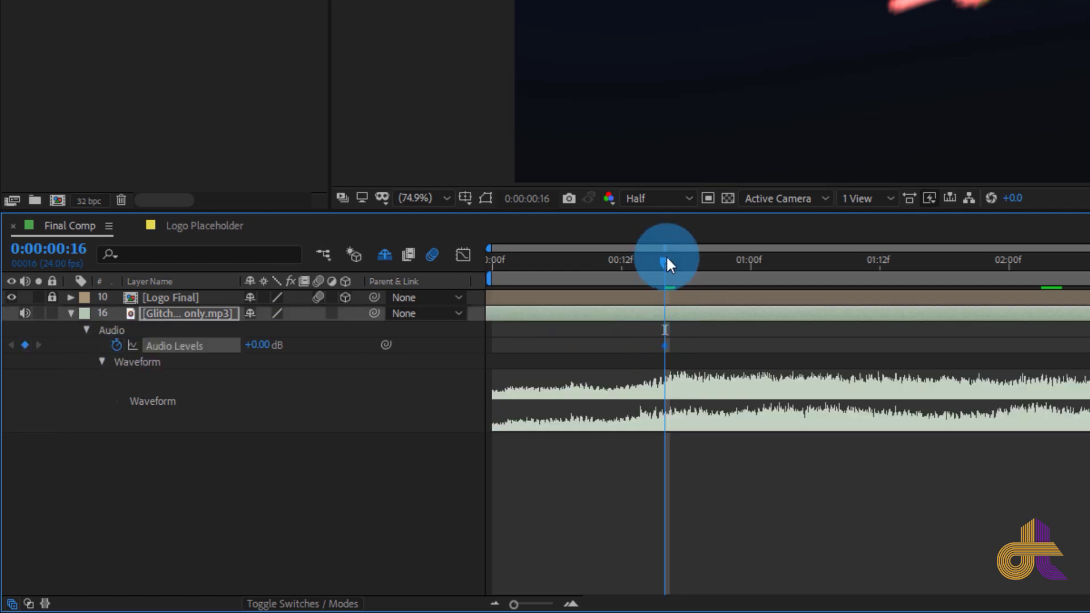
pyautogui.moveTo(666, 261); pyautogui.dragTo(493, 287)
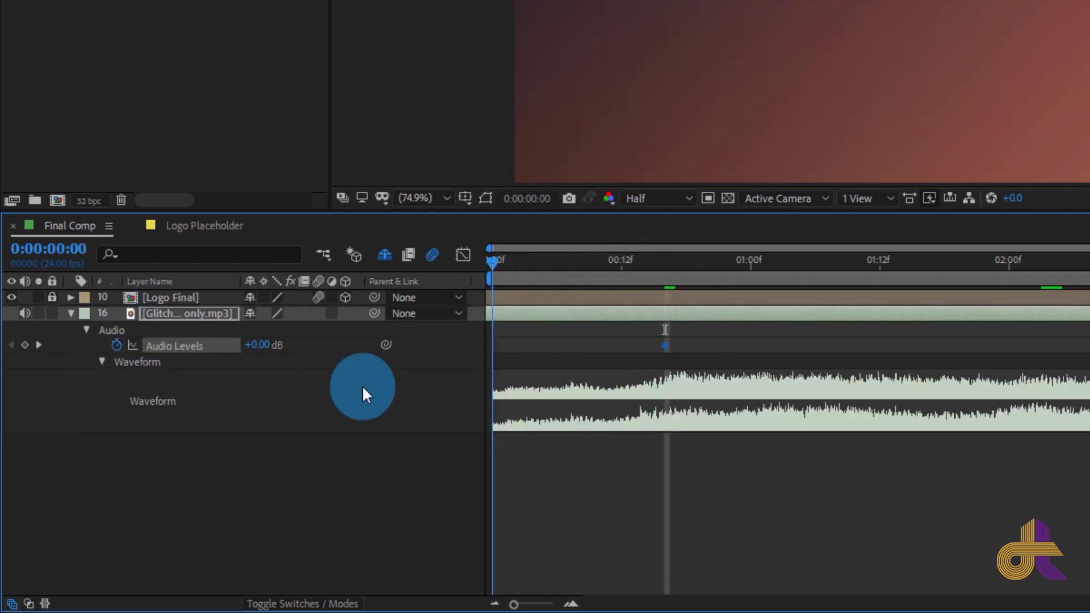
pyautogui.moveTo(254, 349); pyautogui.dragTo(231, 346)
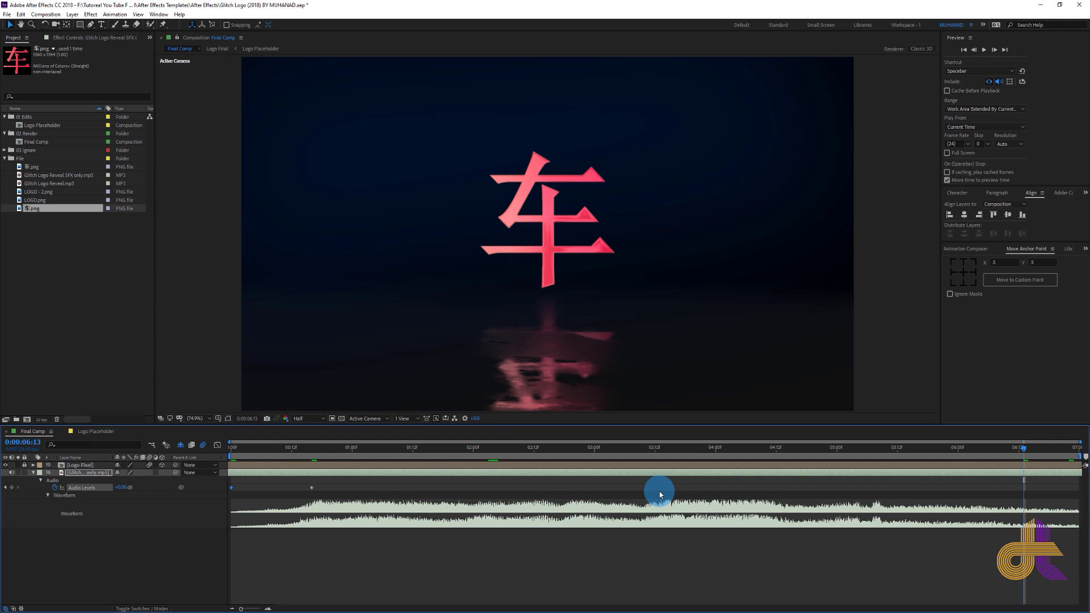
# - Play the reveal, then collapse the audio layer's properties and the File folder
pyautogui.click(222, 549)
pyautogui.press('space')
pyautogui.press('space')
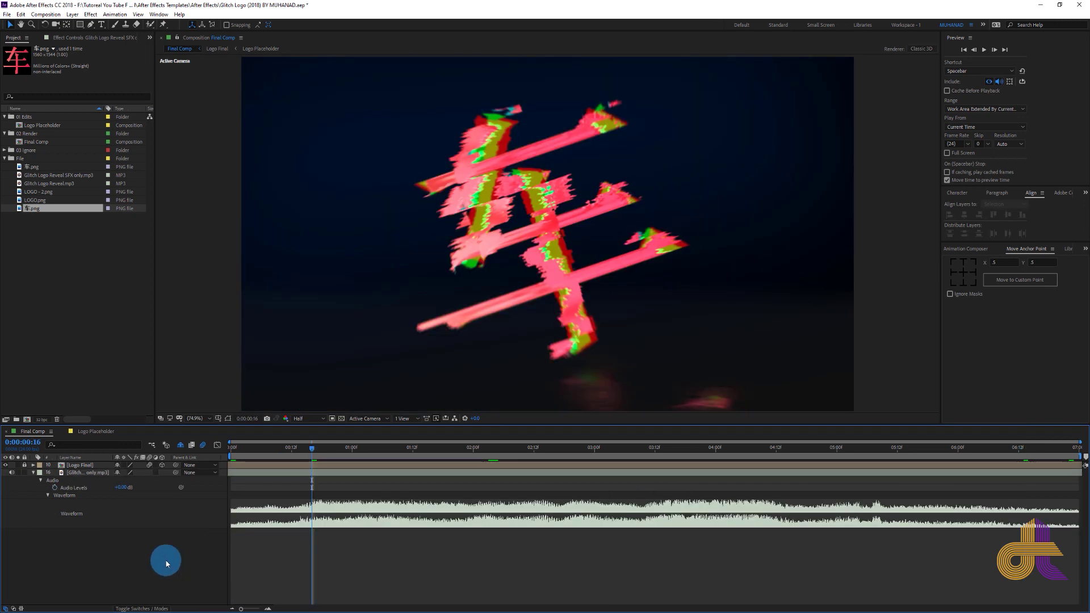
pyautogui.click(82, 472)
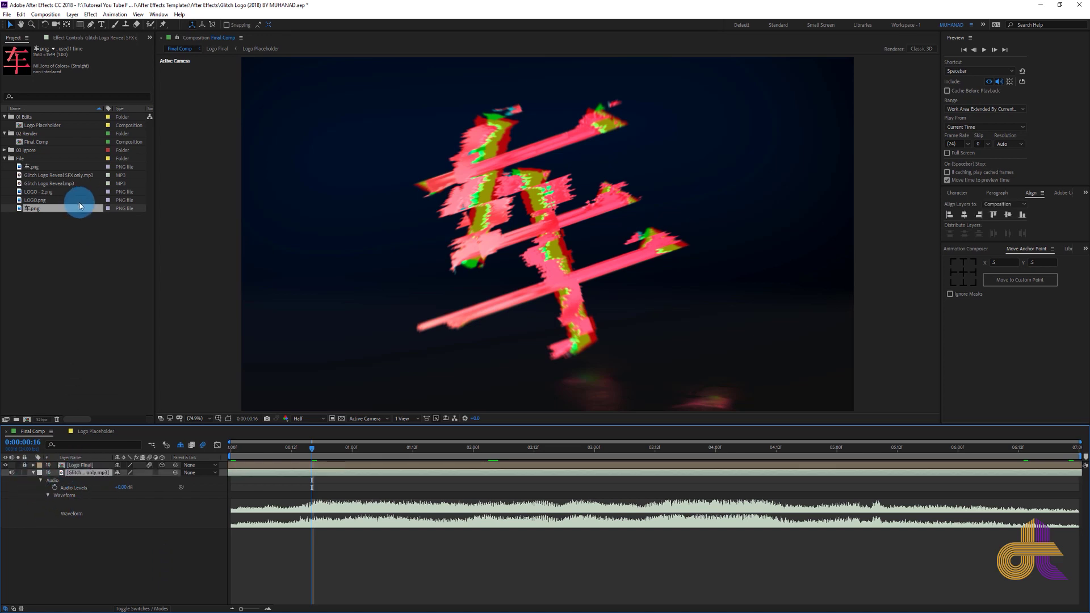
pyautogui.click(66, 175)
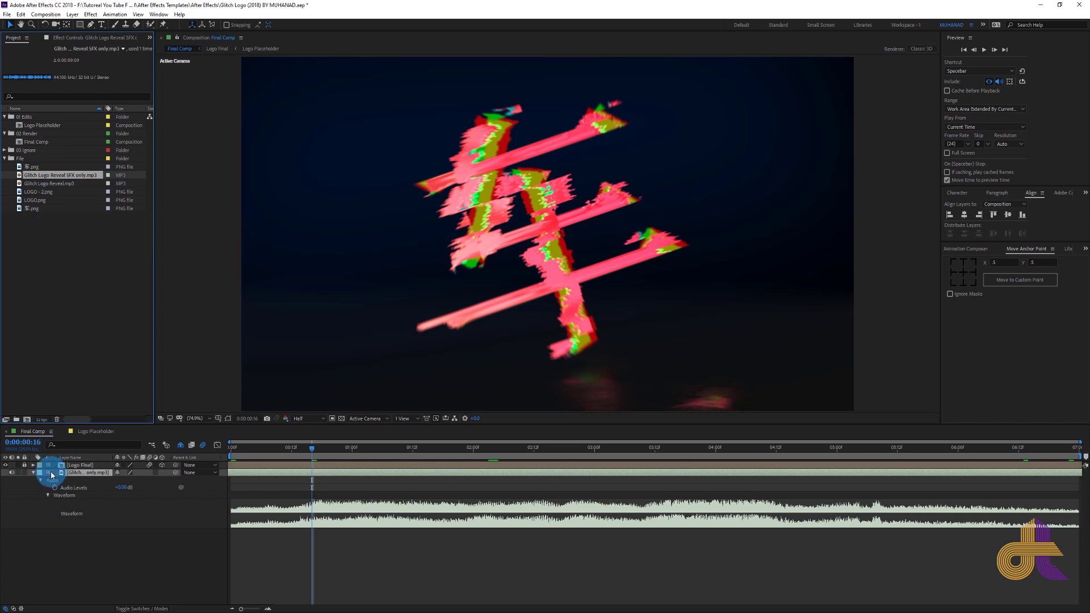
pyautogui.click(34, 473)
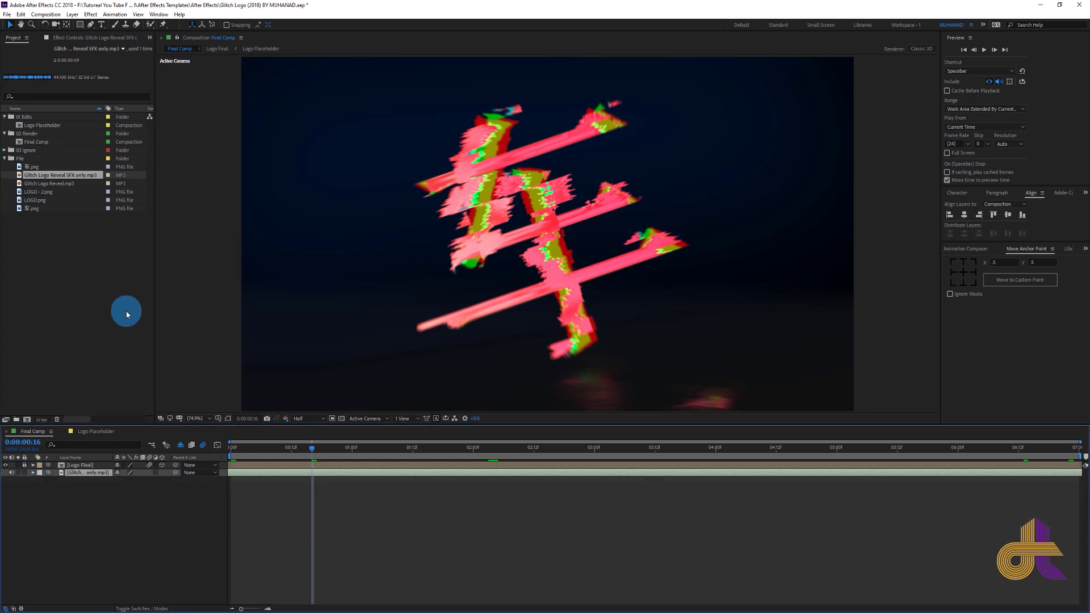
pyautogui.click(75, 287)
pyautogui.click(129, 511)
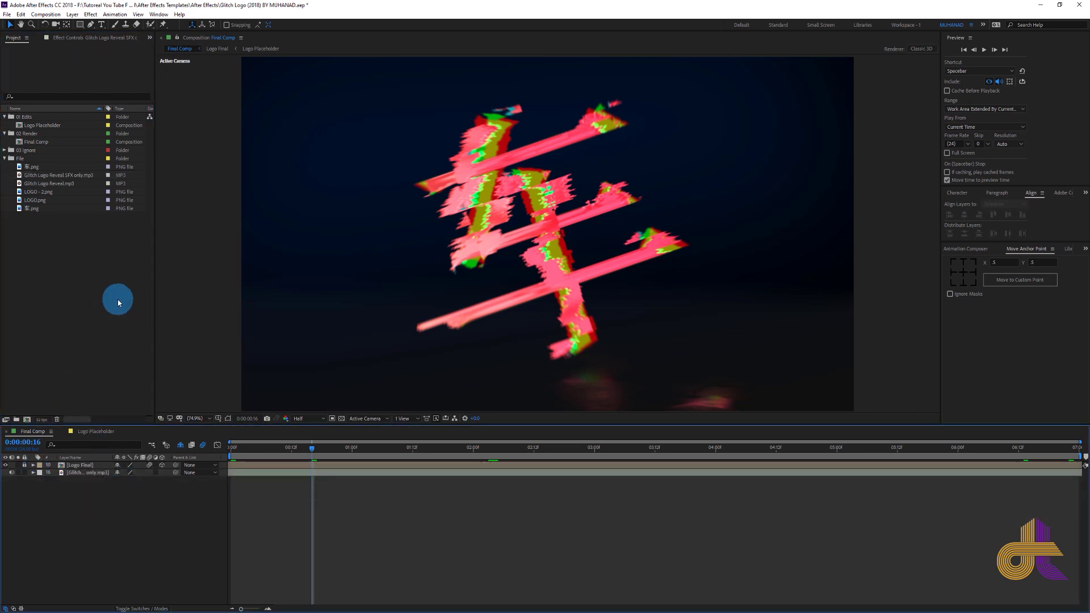
pyautogui.click(24, 165)
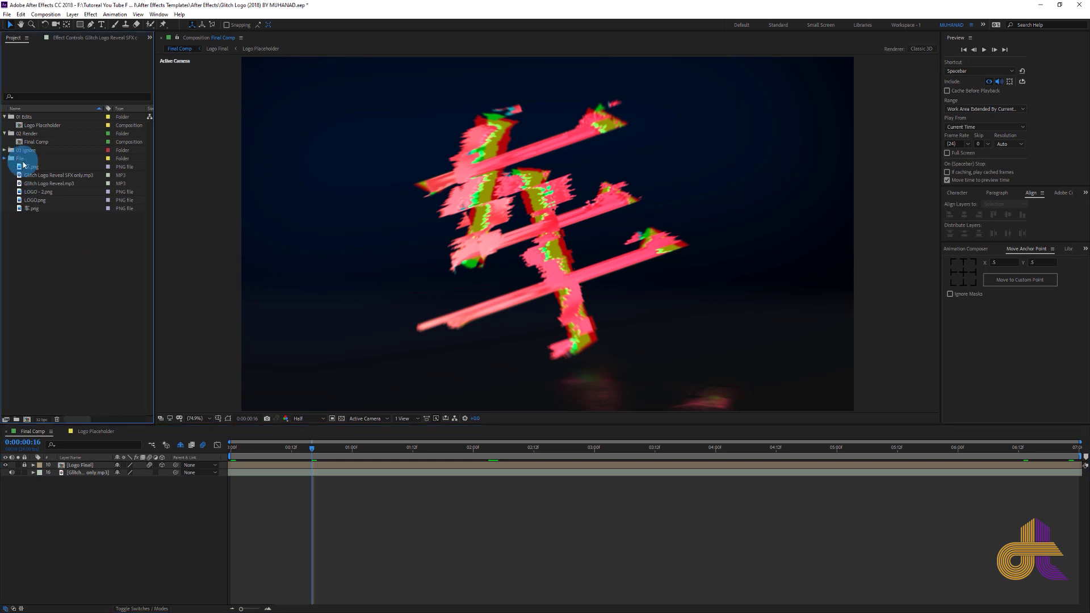
pyautogui.doubleClick(22, 164)
pyautogui.click(118, 537)
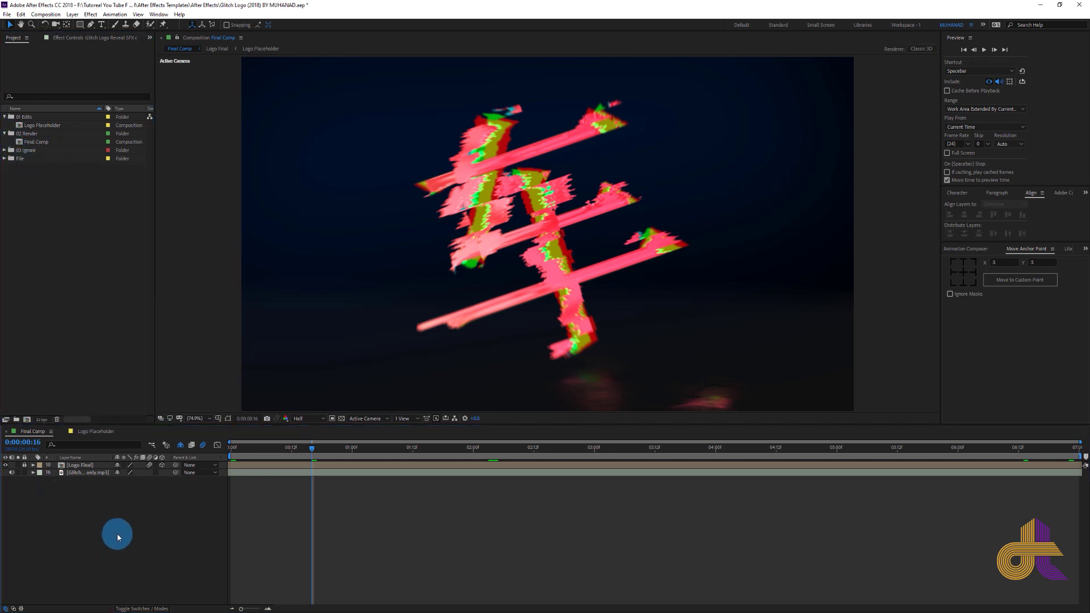
# - Move the playhead to 0:00:02:05 where the red logo is fully revealed
pyautogui.click(346, 464)
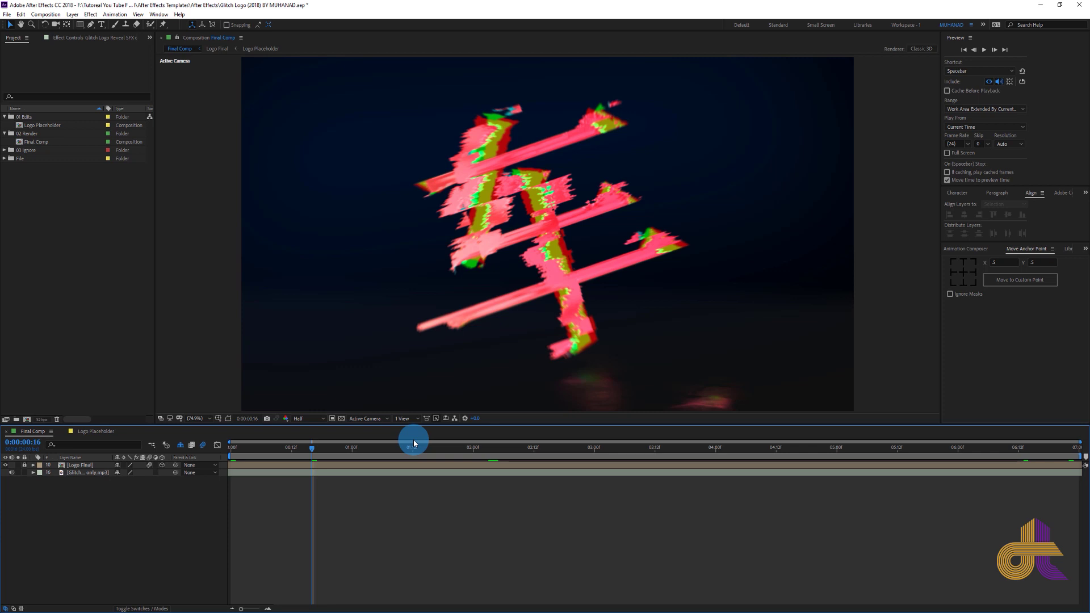
pyautogui.click(589, 452)
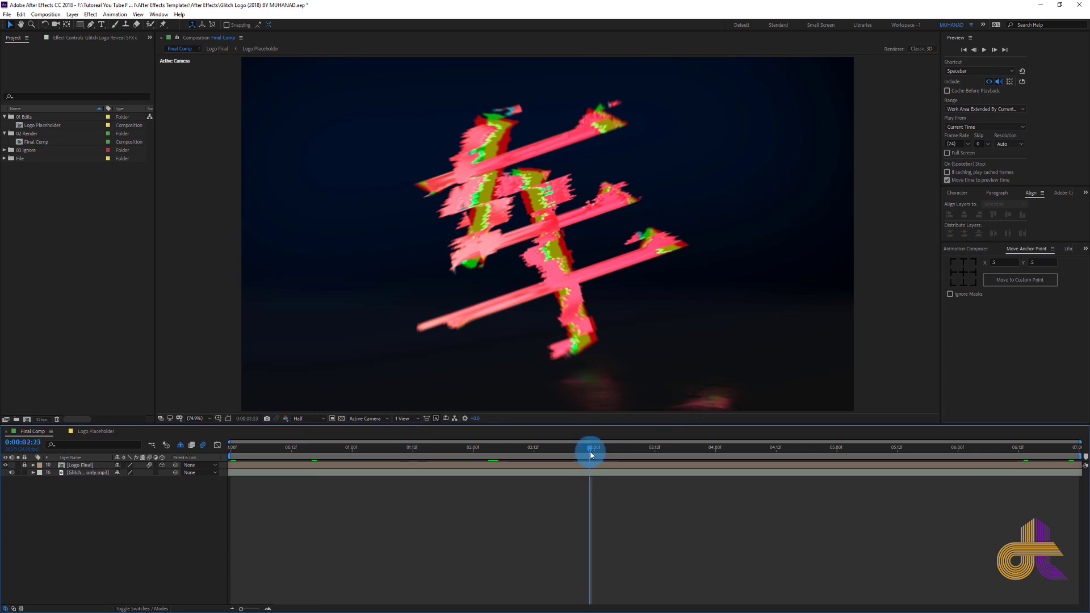
pyautogui.click(492, 448)
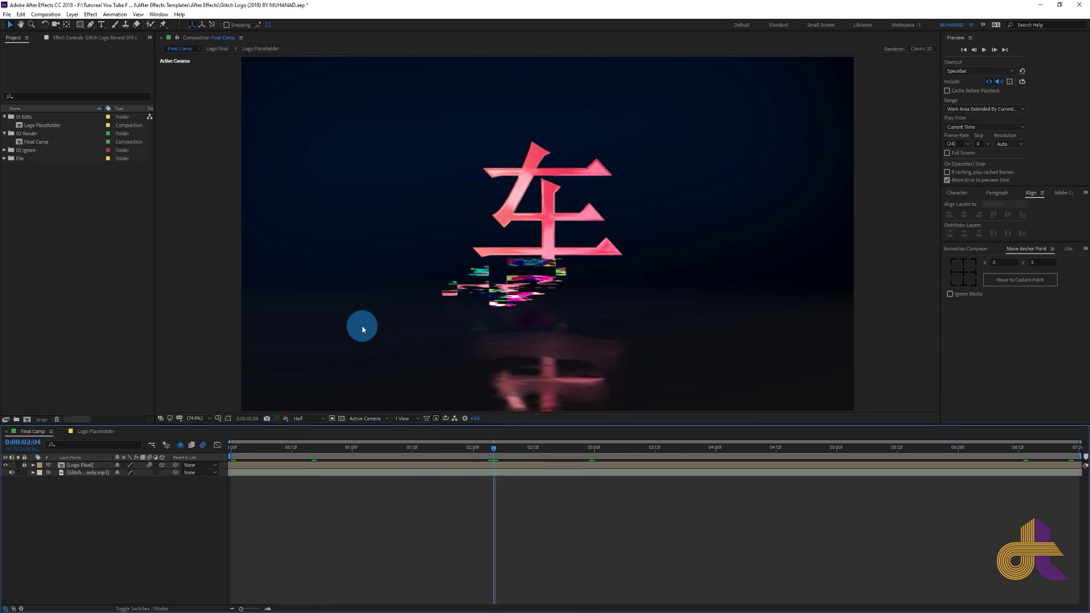
pyautogui.moveTo(493, 449); pyautogui.dragTo(498, 453)
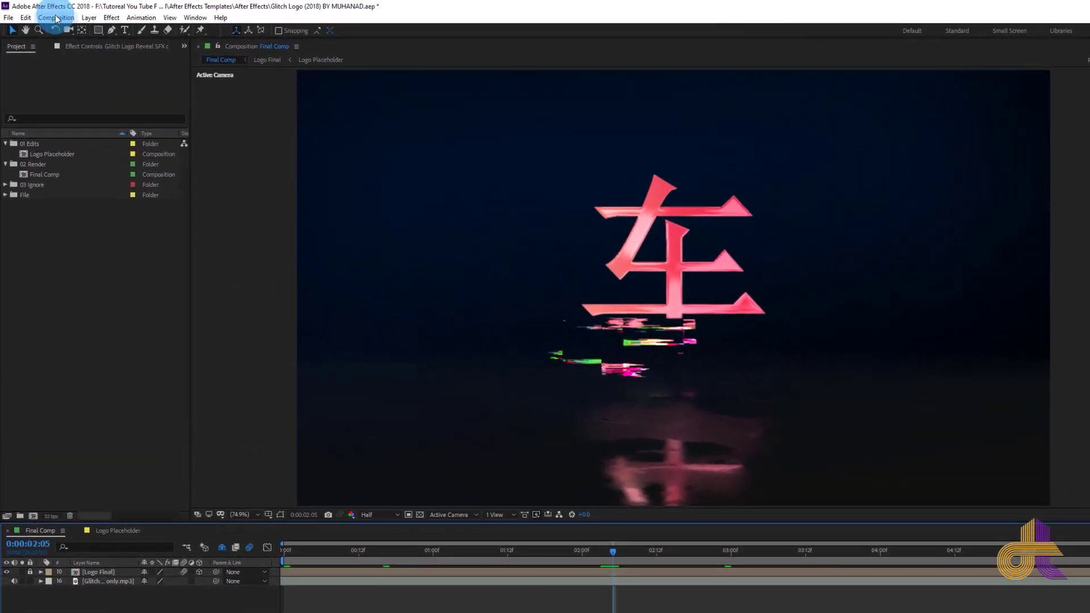
# - Add Final Comp to the render queue and remove the old queue entries
pyautogui.click(71, 23)
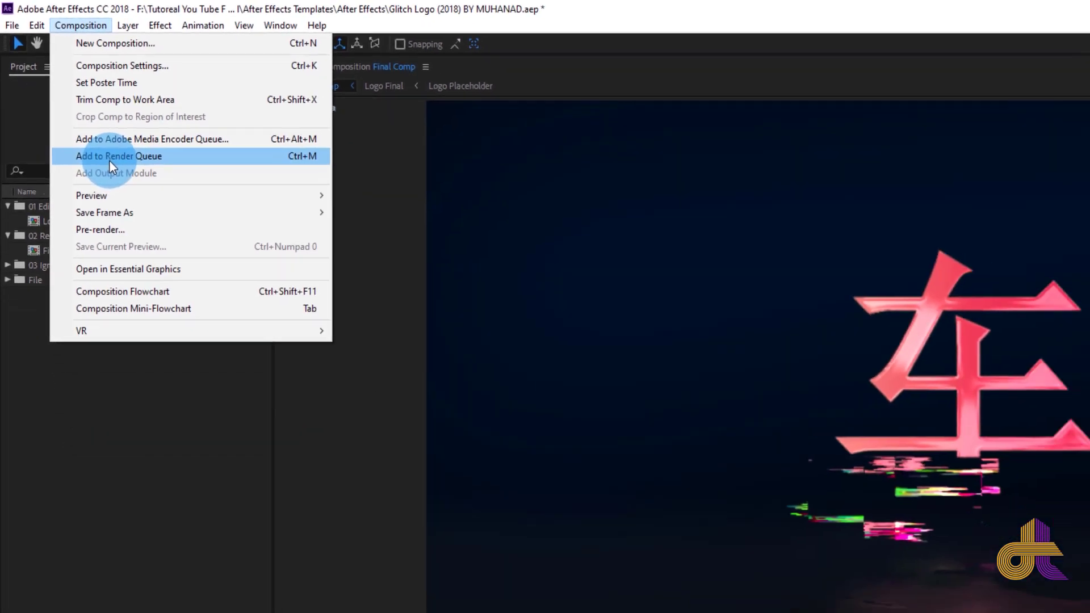
pyautogui.click(110, 161)
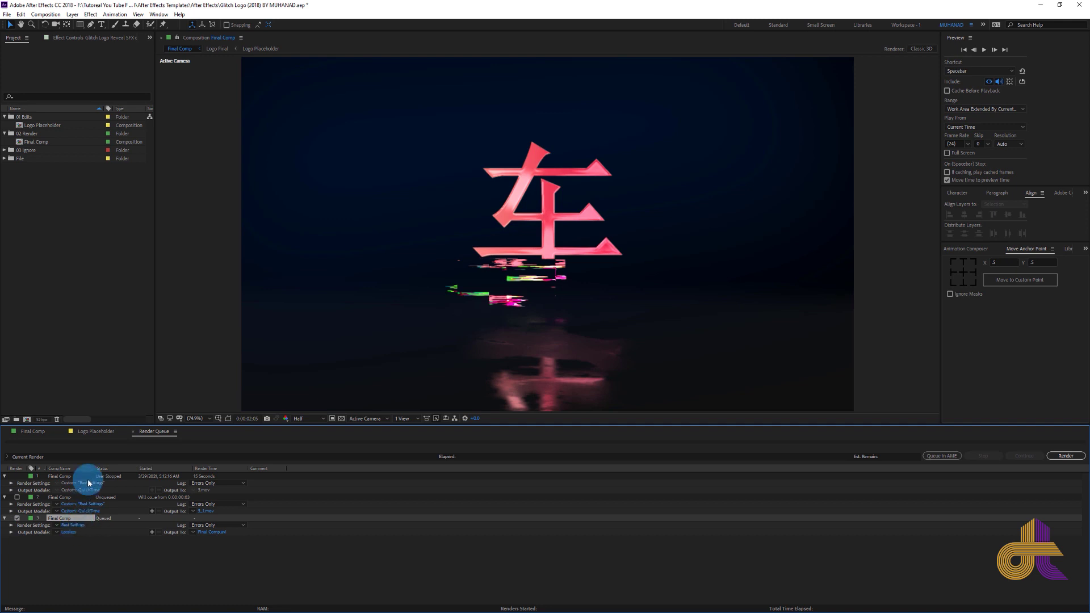
pyautogui.click(70, 477)
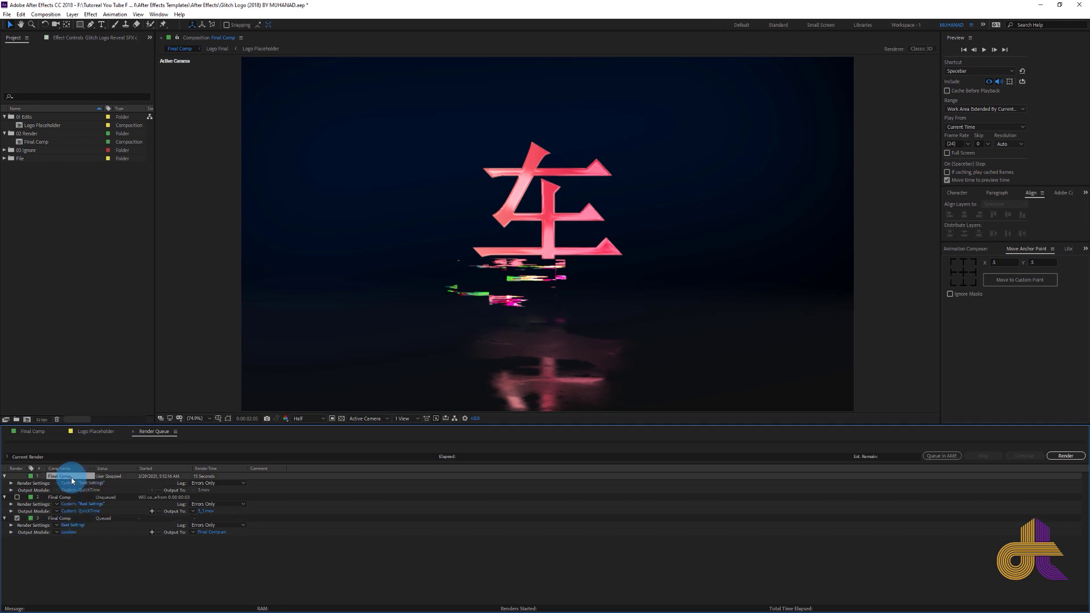
pyautogui.press('Delete')
pyautogui.click(70, 477)
pyautogui.press('Delete')
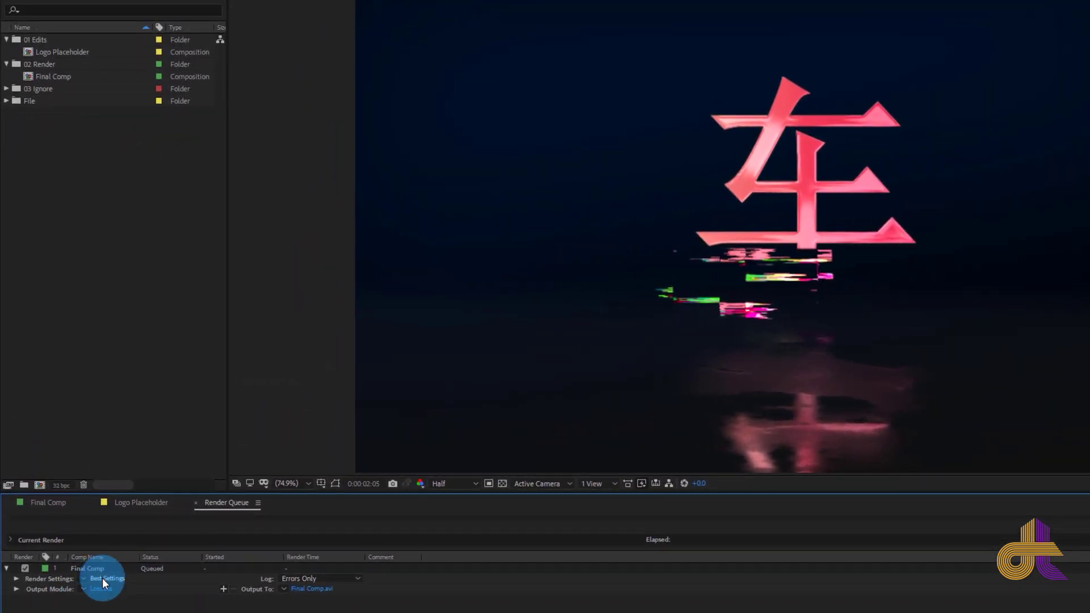
# - Apply Best Settings as Final Comp's render settings and bring up its output module
pyautogui.click(102, 577)
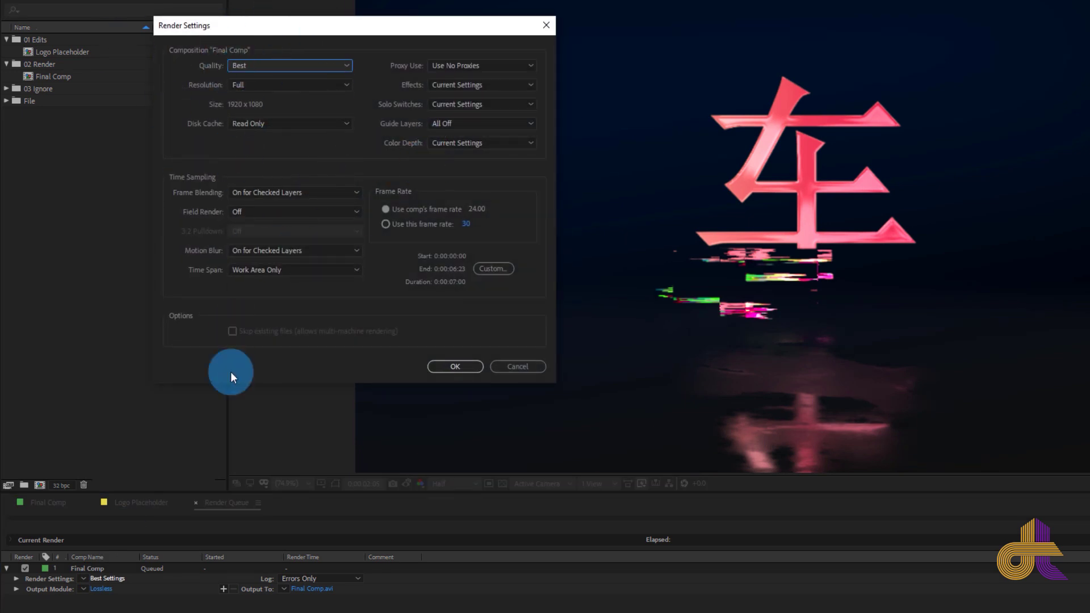
pyautogui.click(458, 366)
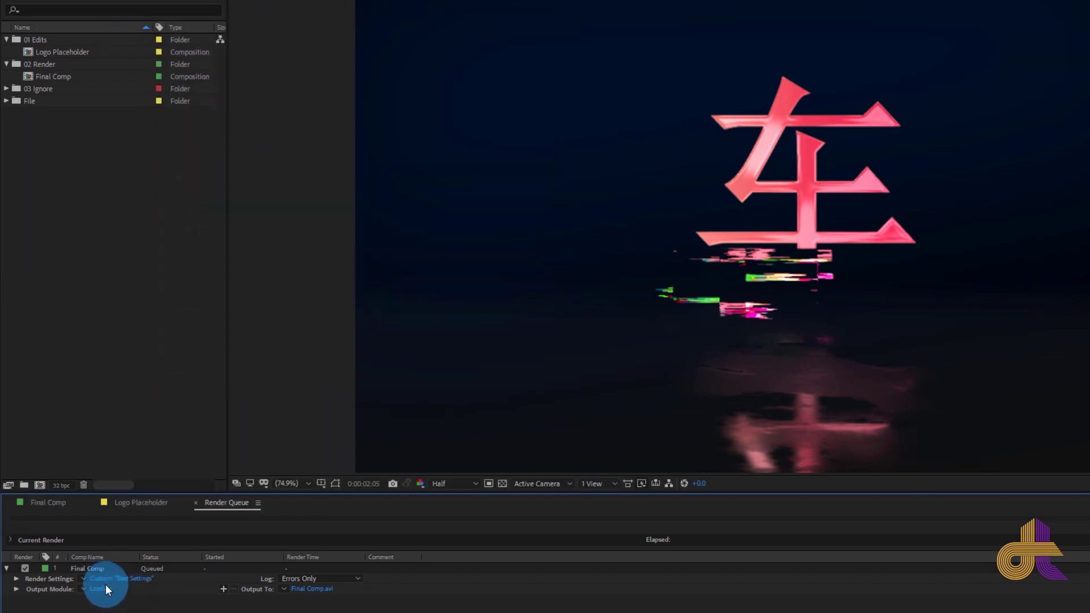
pyautogui.click(102, 591)
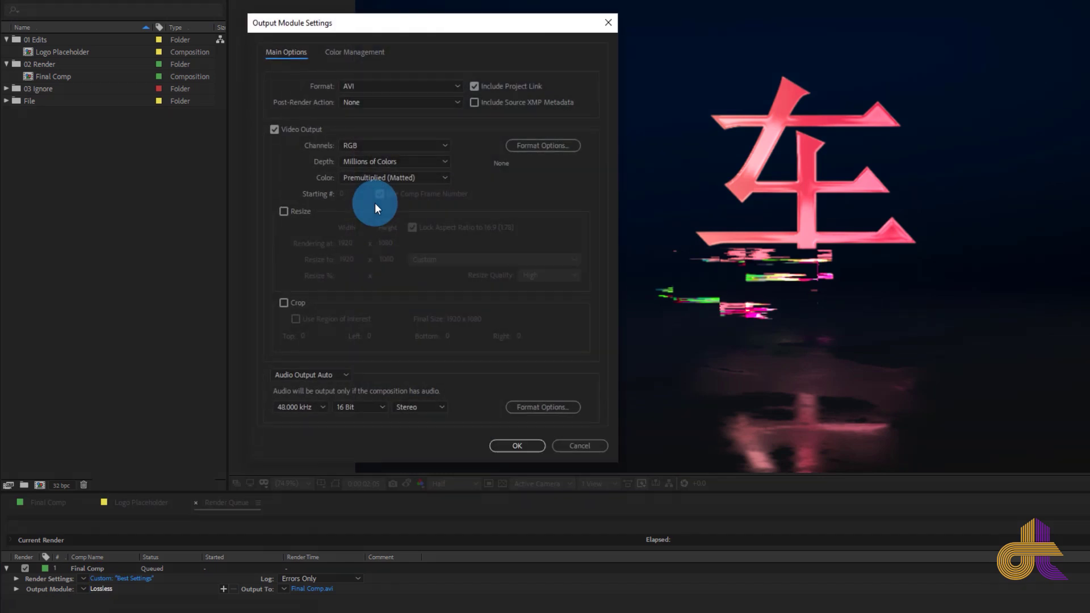
# - Set the output format to QuickTime with RGB channels and the Animation codec
pyautogui.click(349, 86)
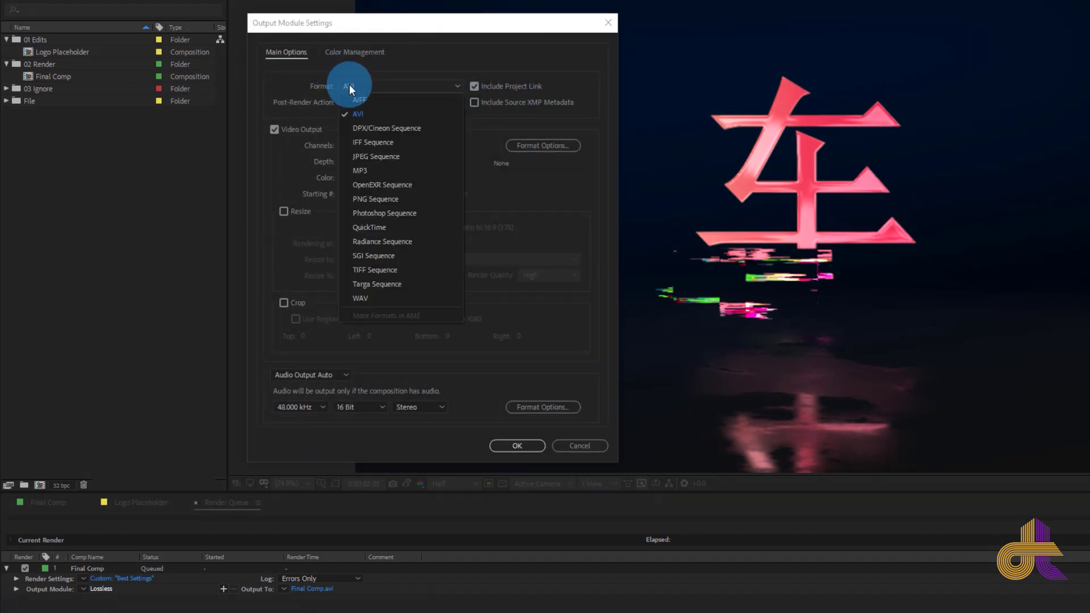
pyautogui.click(373, 228)
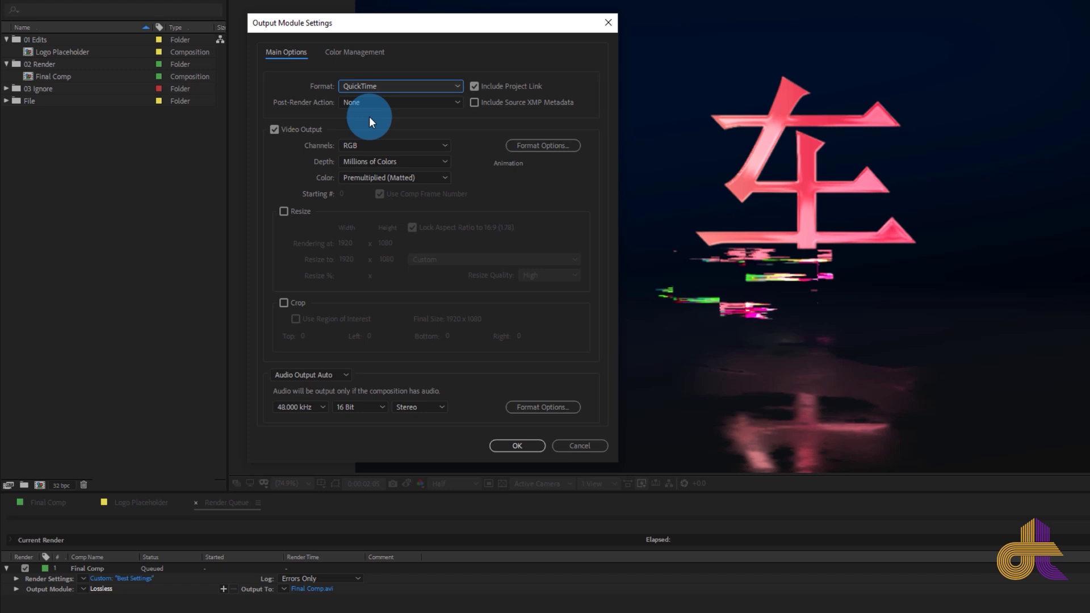
pyautogui.click(362, 147)
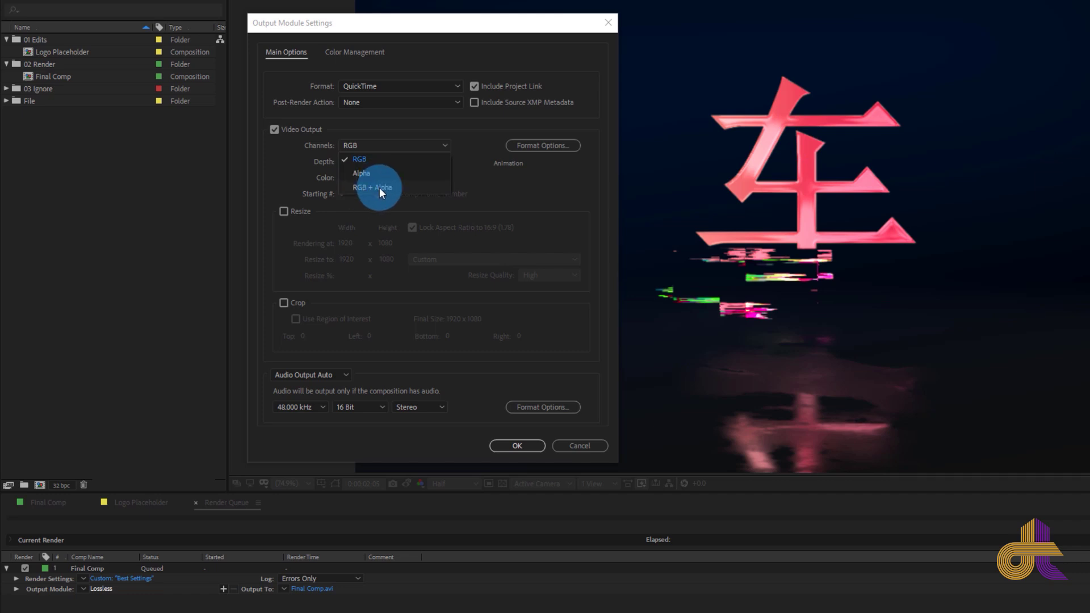
pyautogui.click(366, 159)
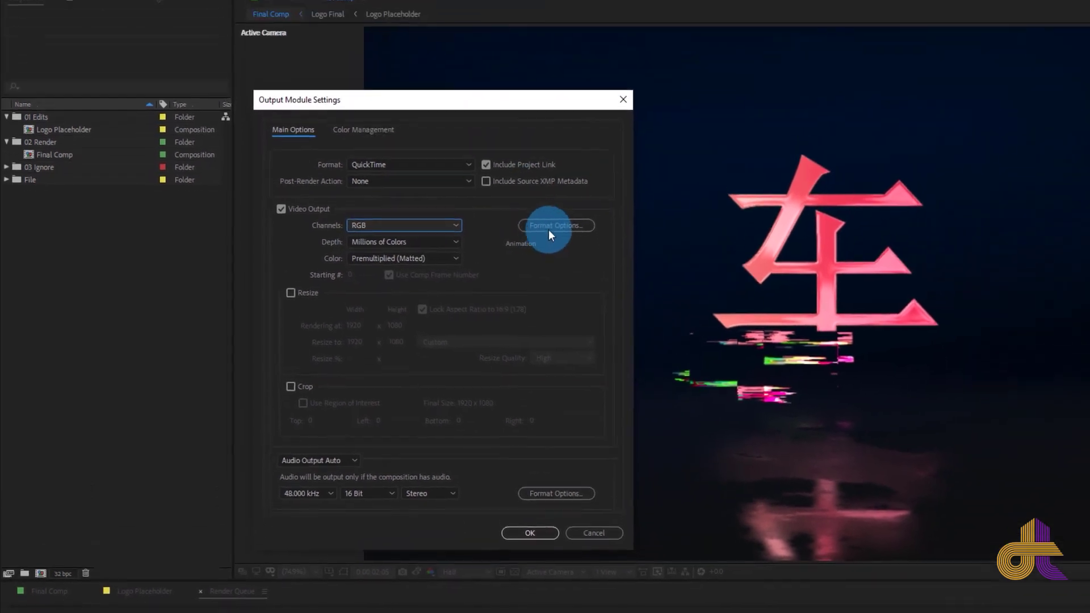
pyautogui.click(548, 227)
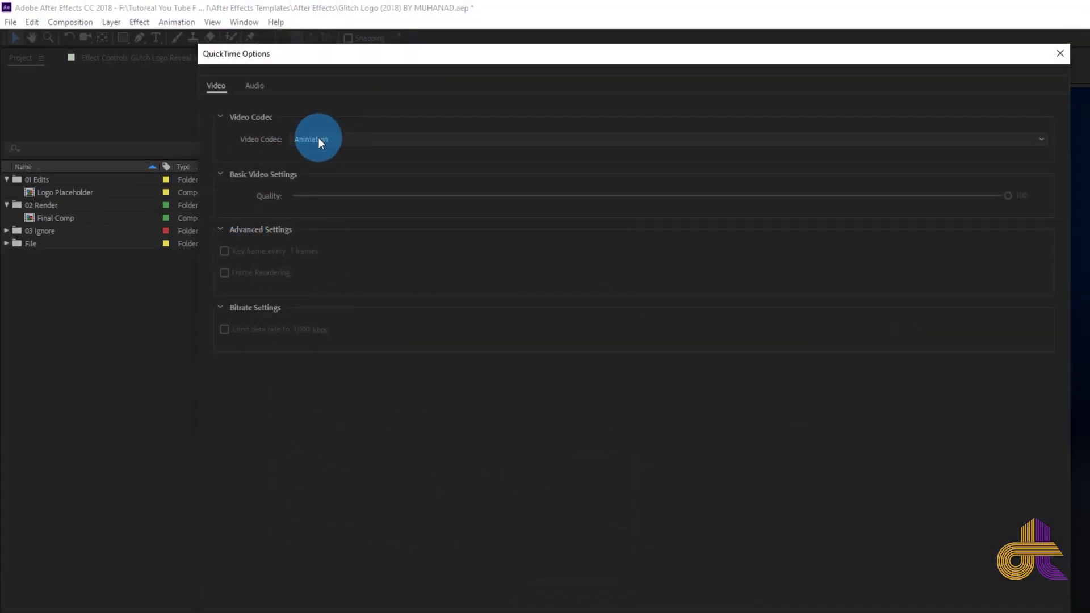
pyautogui.click(318, 139)
pyautogui.click(341, 150)
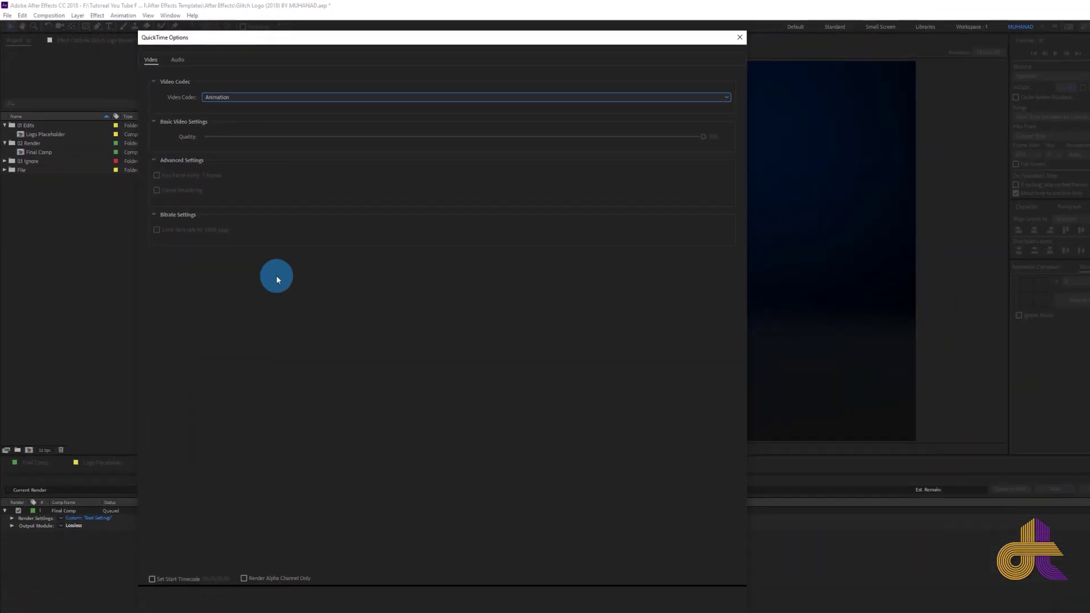
pyautogui.click(627, 581)
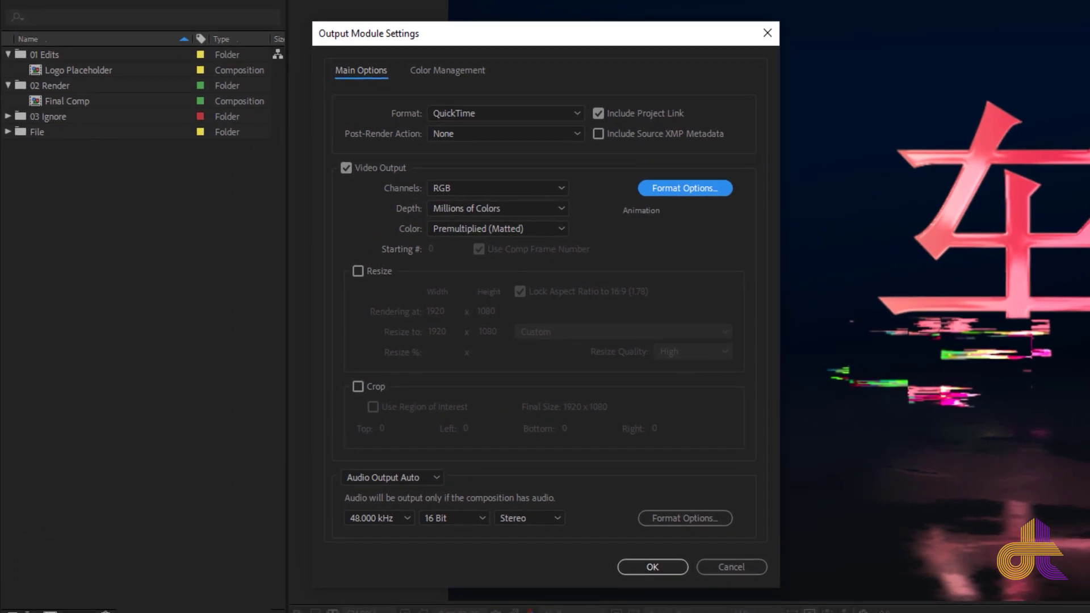
# - Keep audio output on Auto and confirm the Output Module settings
pyautogui.click(377, 479)
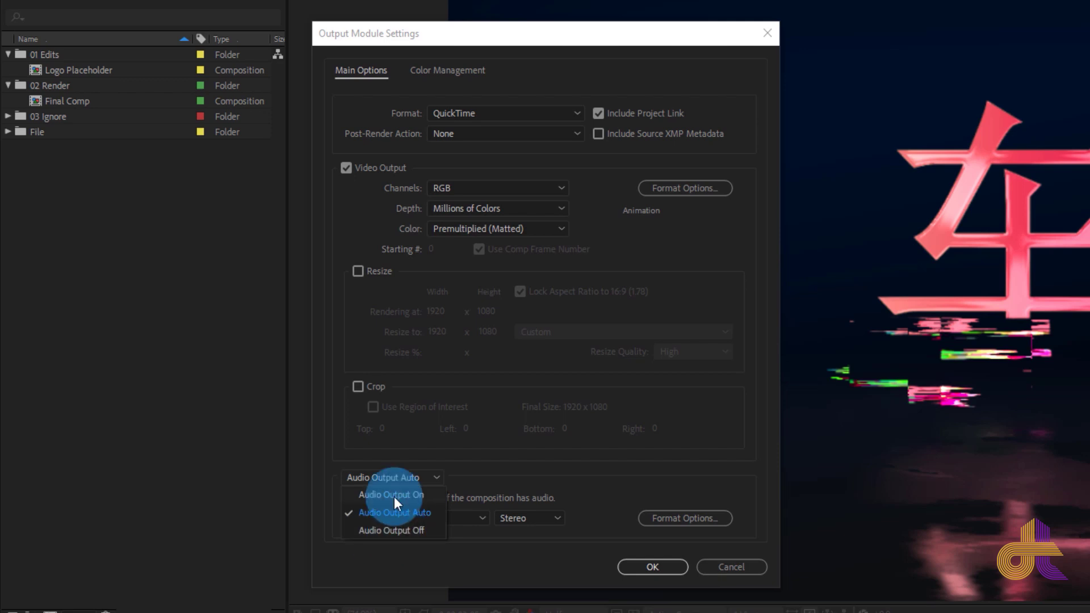
pyautogui.click(488, 465)
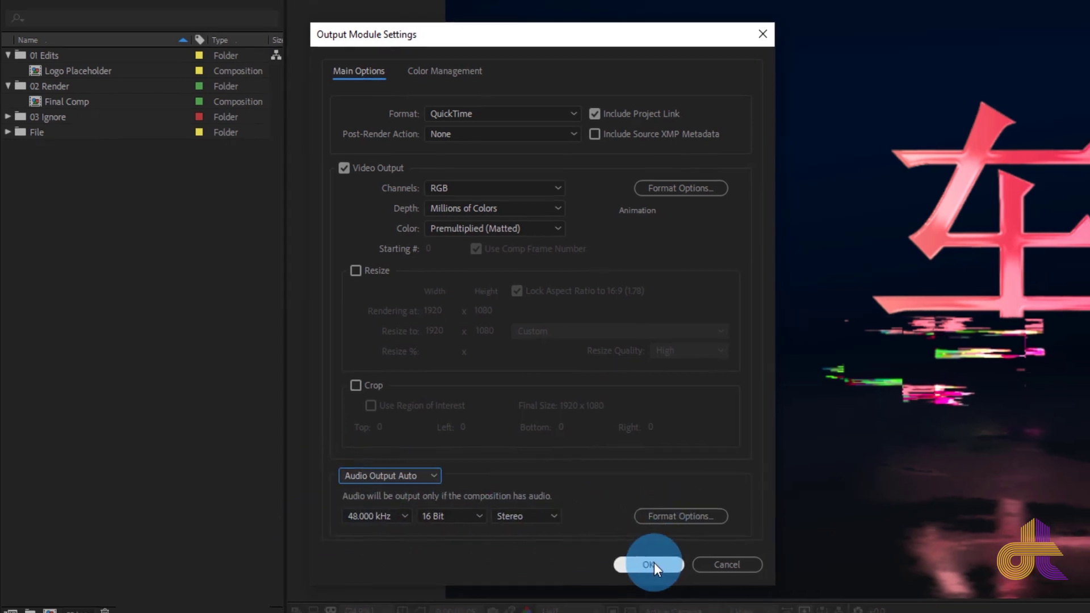
pyautogui.click(653, 566)
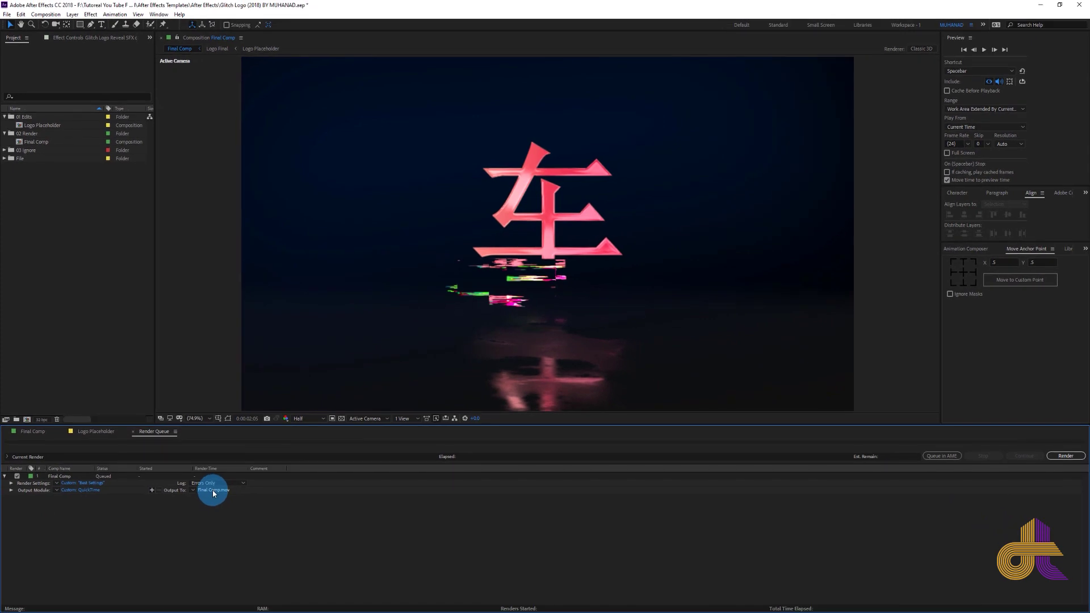
# - Point Output To at file 5.mov in the Short Video folder, overwriting the old one
pyautogui.click(212, 490)
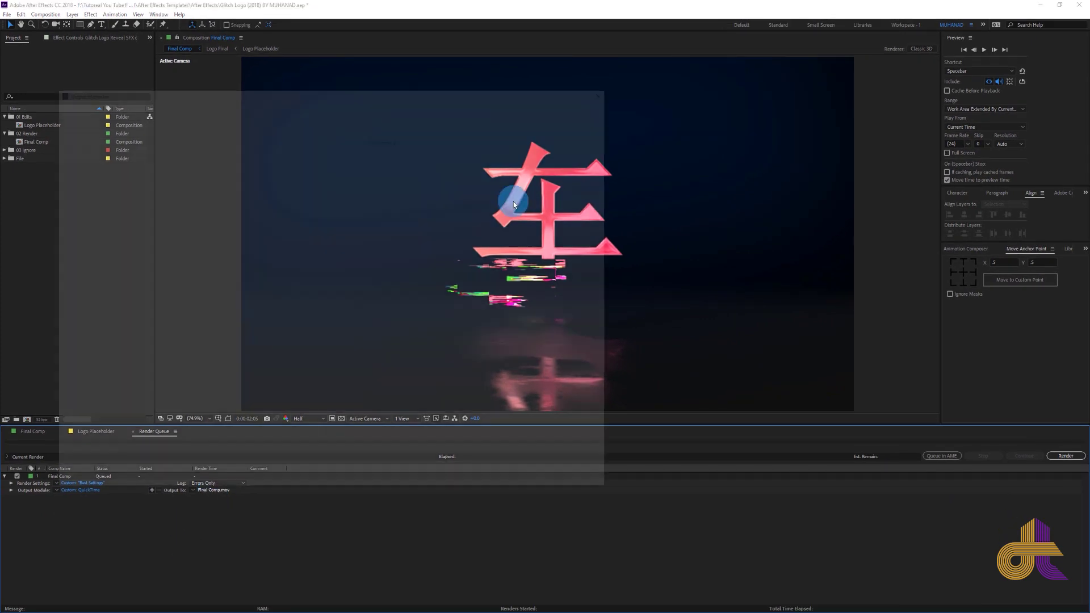
pyautogui.click(366, 157)
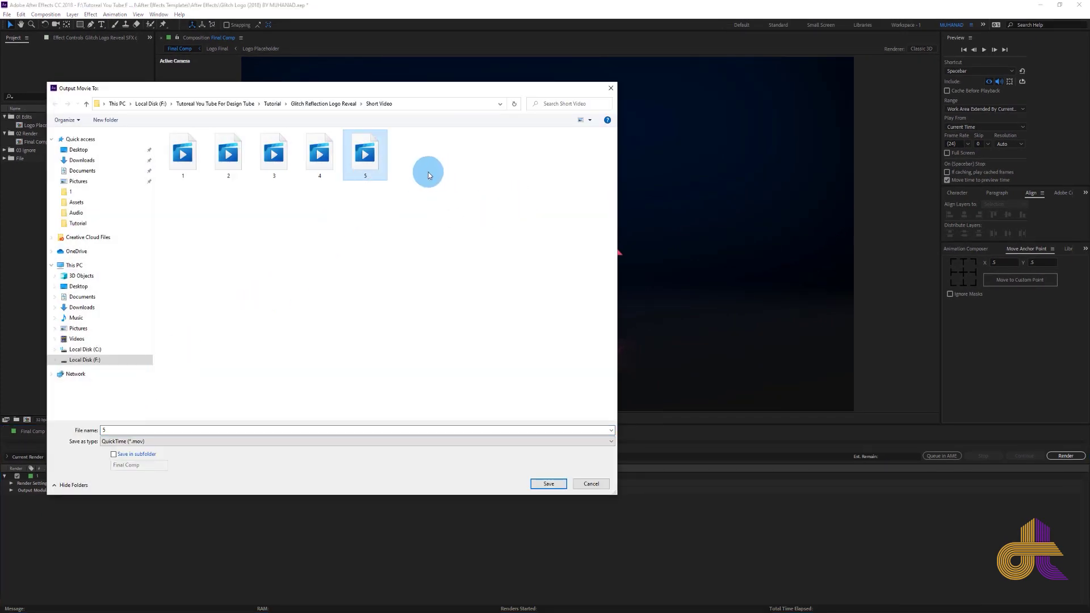
pyautogui.click(546, 483)
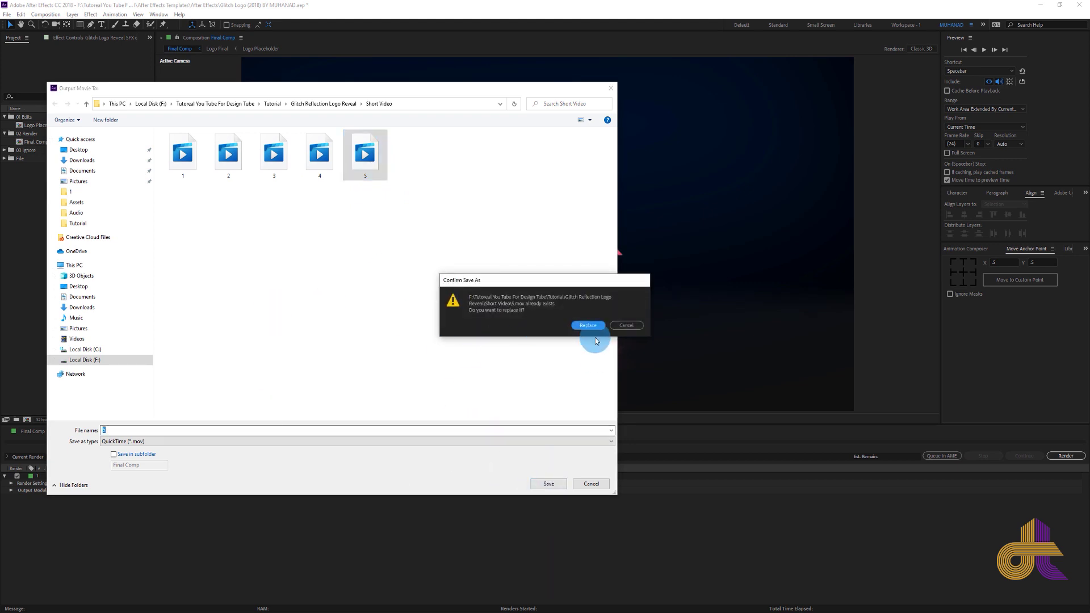
pyautogui.click(587, 325)
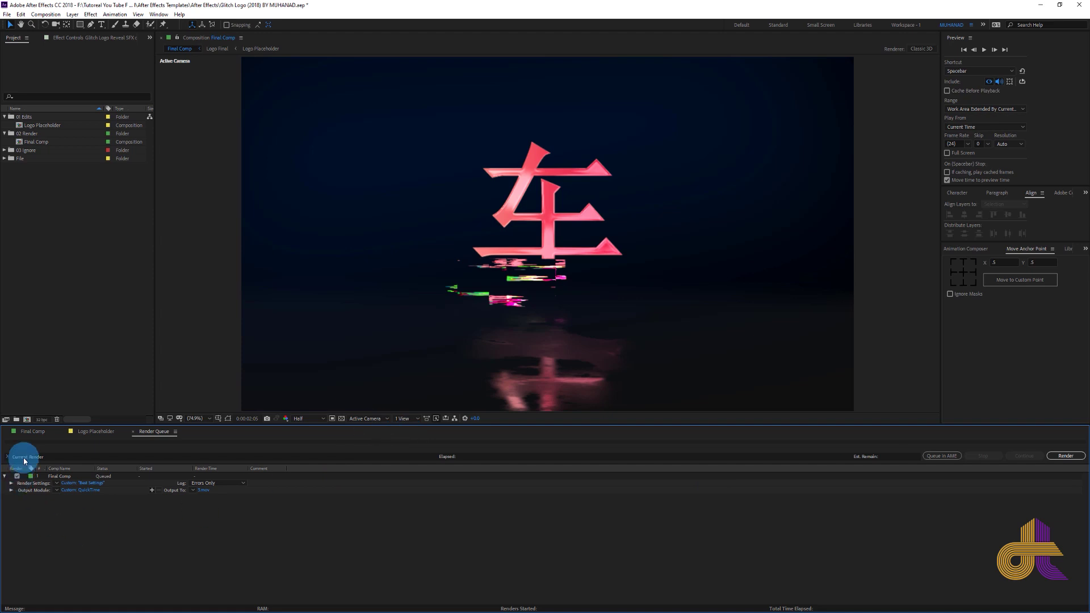
# - Close the Render Queue panel and show the Final Comp timeline with nothing selected
pyautogui.click(35, 436)
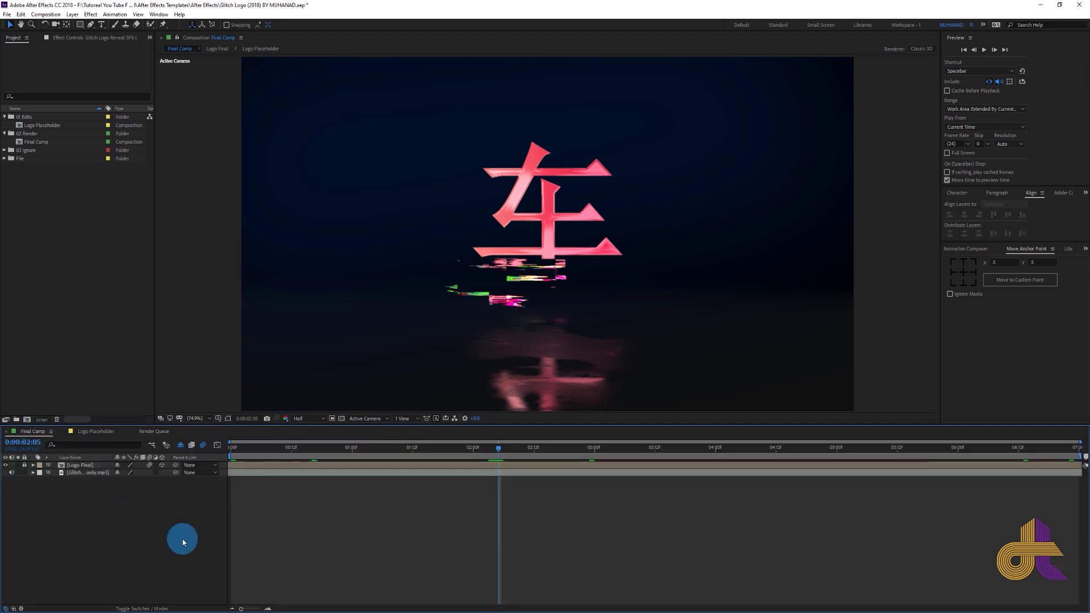
pyautogui.click(159, 435)
pyautogui.click(133, 431)
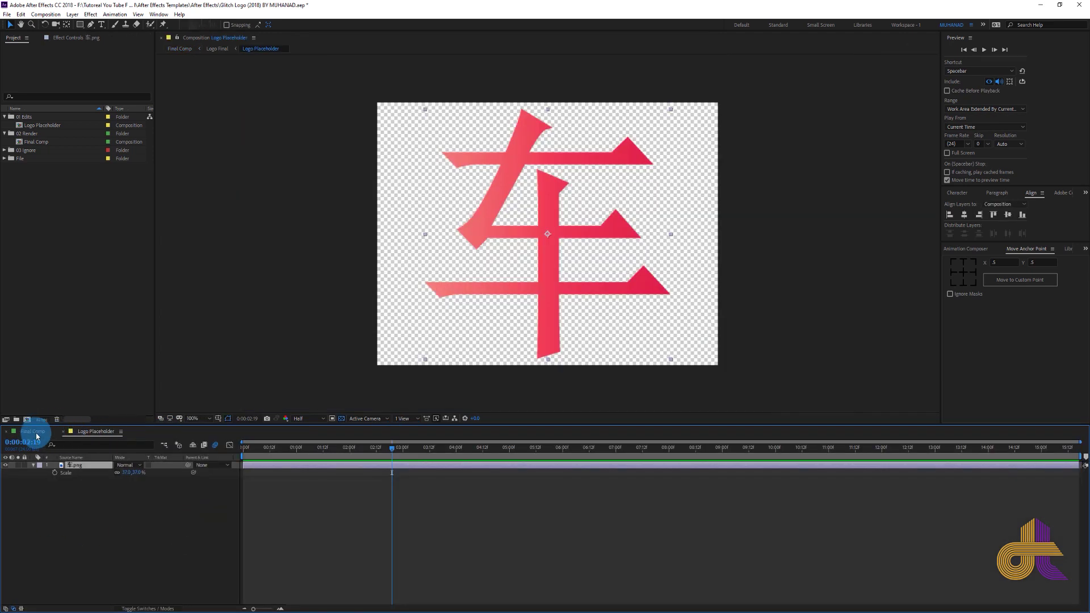
pyautogui.click(35, 433)
pyautogui.click(159, 522)
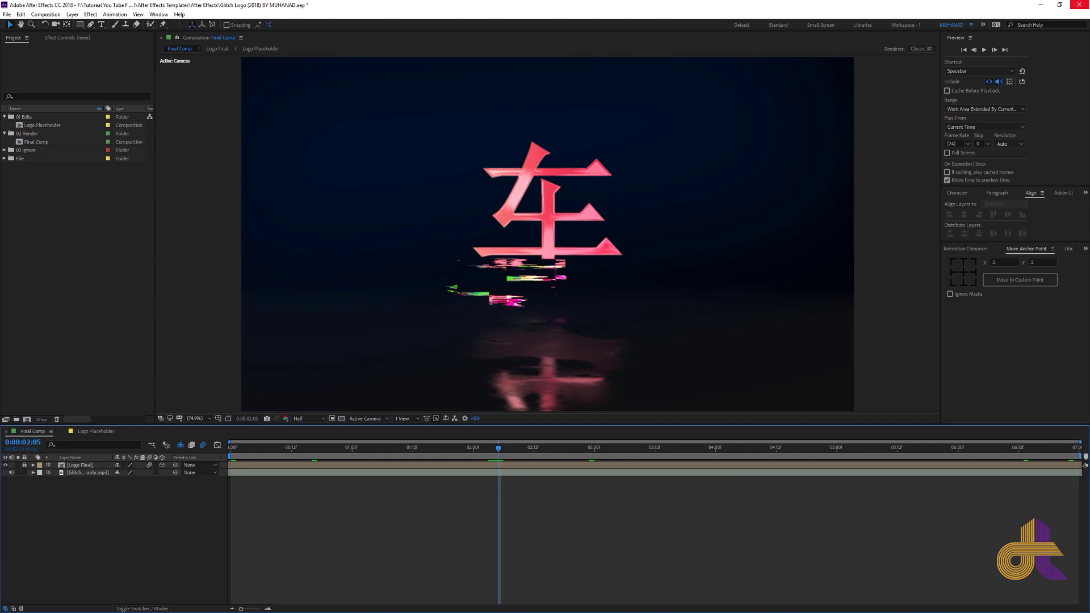